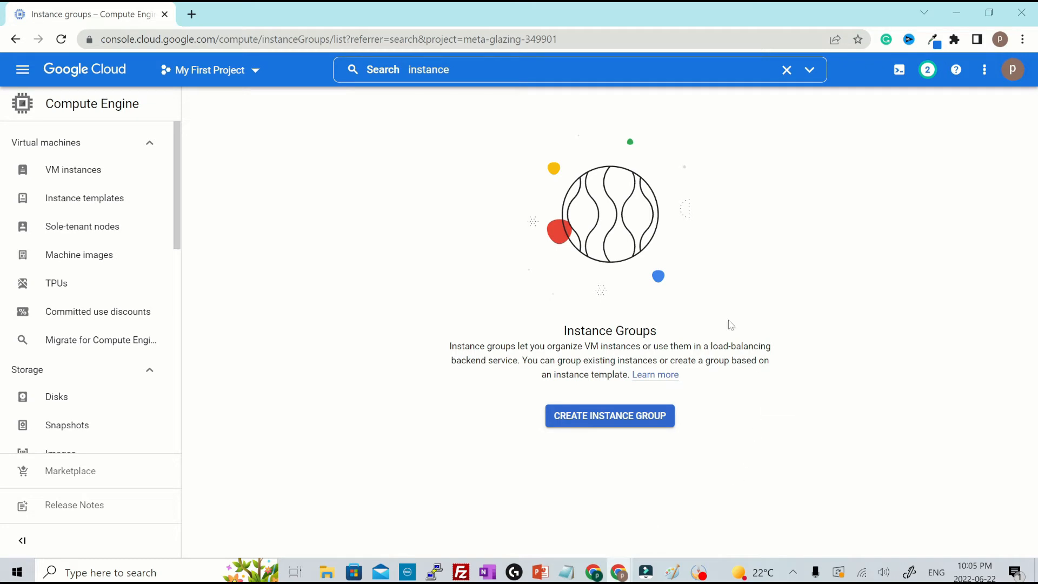
Start a new stateless managed instance group and name it test-ig.
{"action": "left_click", "coordinate": [590, 417]}
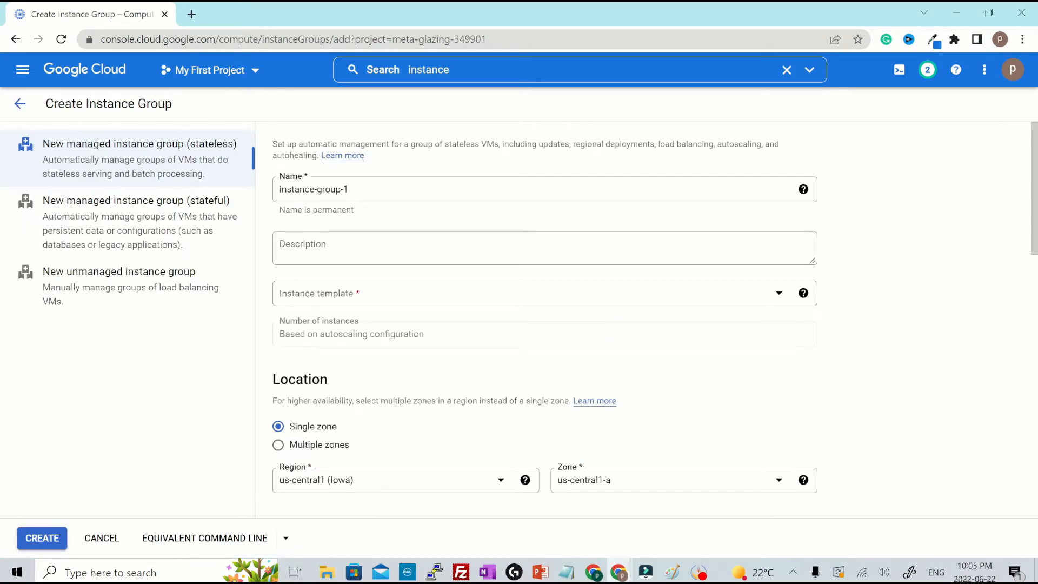
{"action": "type", "text": "test-ig"}
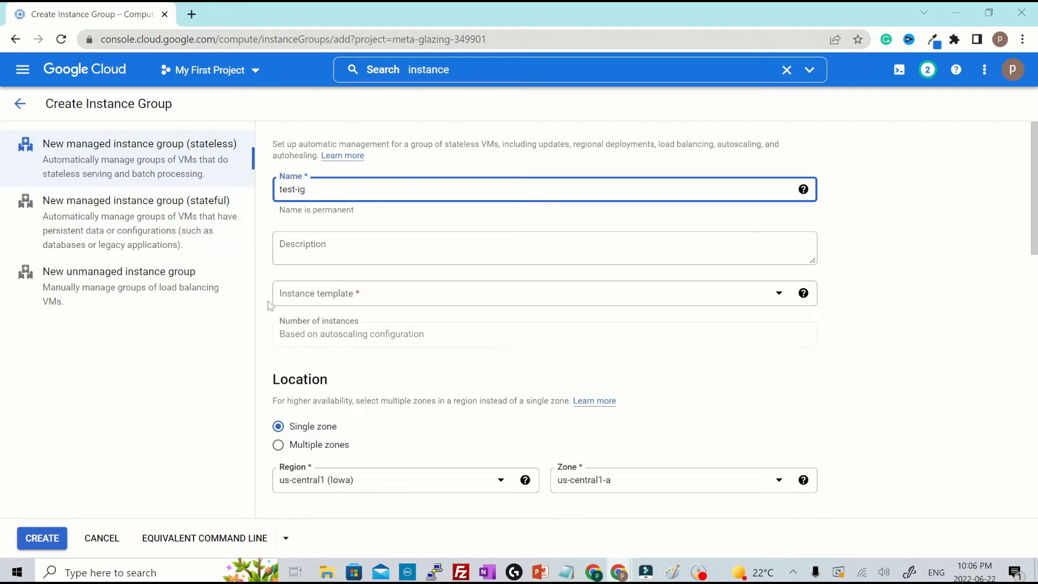
Start a new instance template for the group, named test-it, with the e2-micro machine type.
{"action": "left_click", "coordinate": [374, 303]}
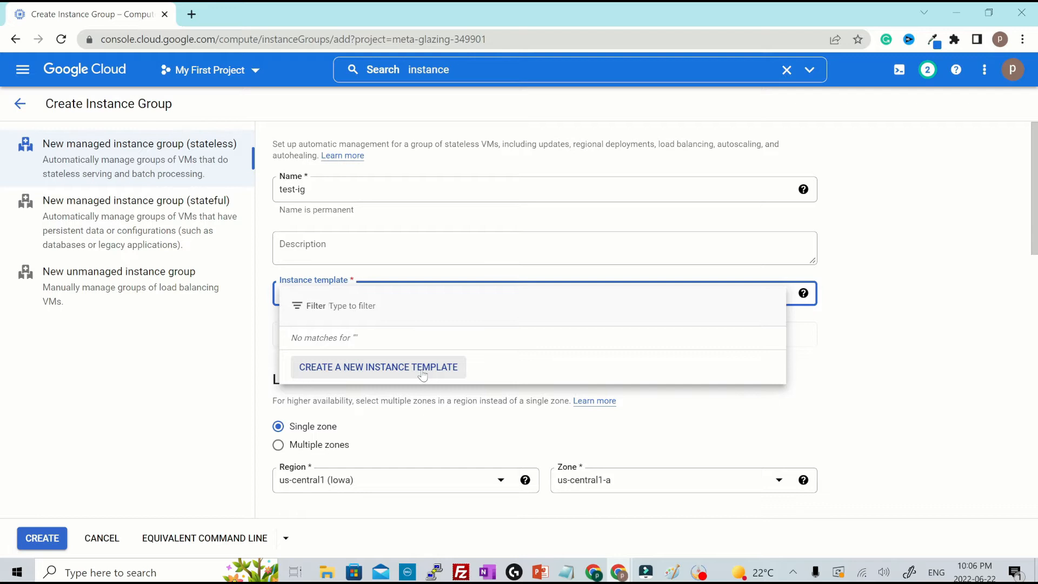
{"action": "left_click", "coordinate": [354, 372]}
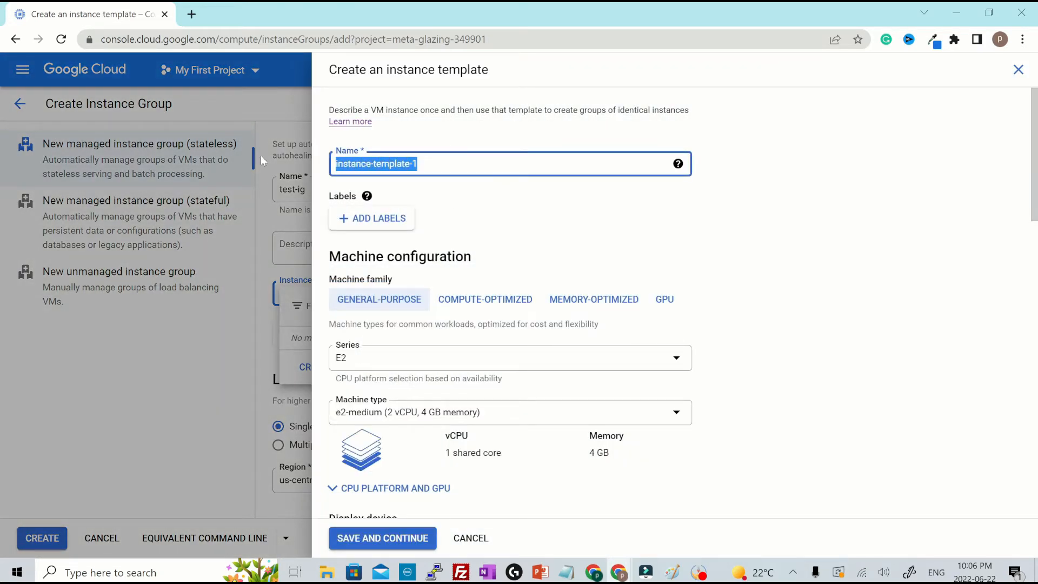
{"action": "type", "text": "test"}
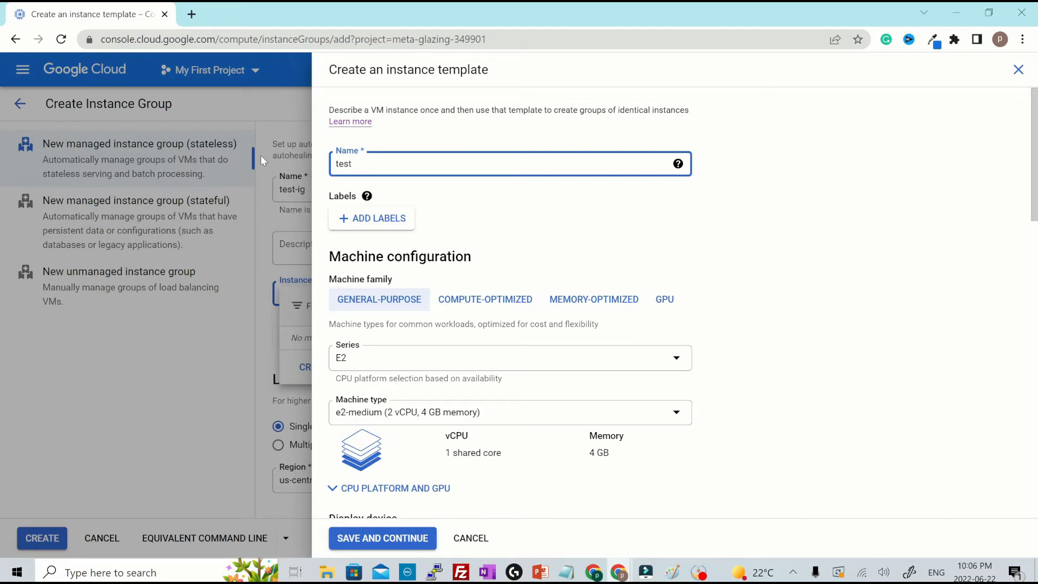
{"action": "type", "text": "-it"}
{"action": "scroll", "coordinate": [645, 222], "scroll_direction": "down", "scroll_amount": 1}
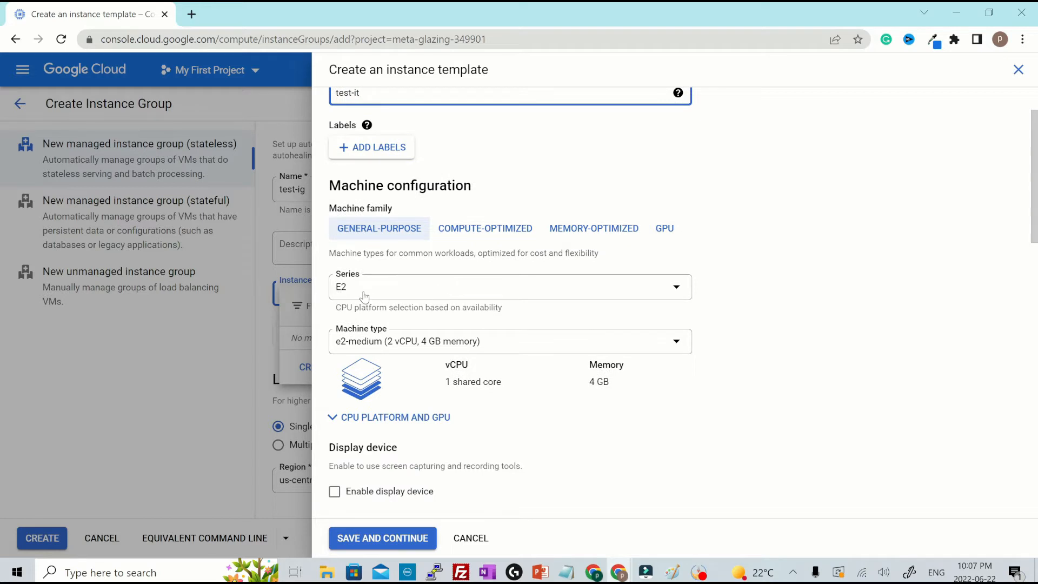
{"action": "left_click", "coordinate": [409, 346]}
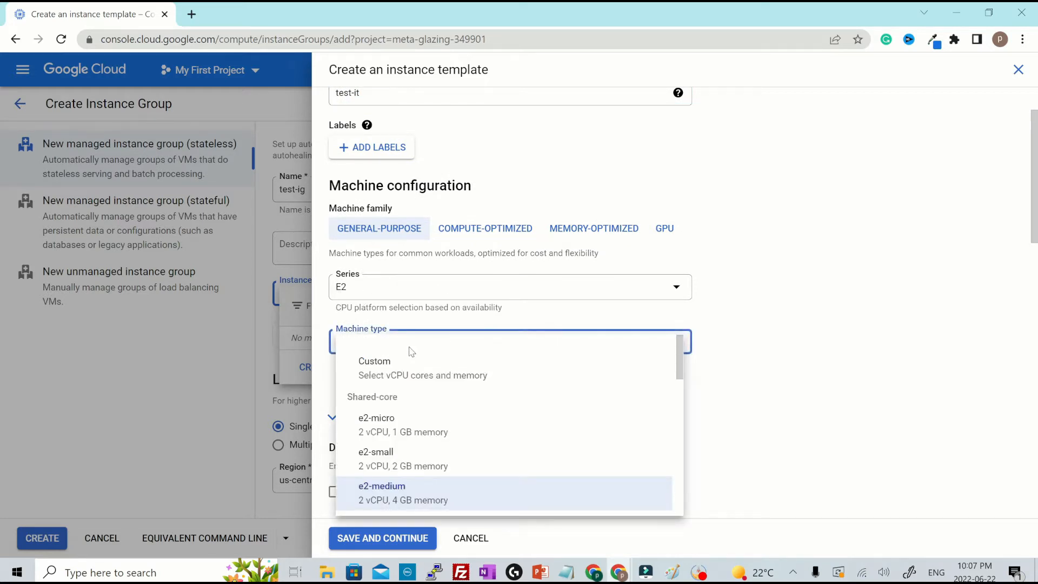
{"action": "left_click", "coordinate": [373, 430]}
Allow HTTP and HTTPS traffic in the template's firewall settings and save the template.
{"action": "scroll", "coordinate": [728, 413], "scroll_direction": "down", "scroll_amount": 2}
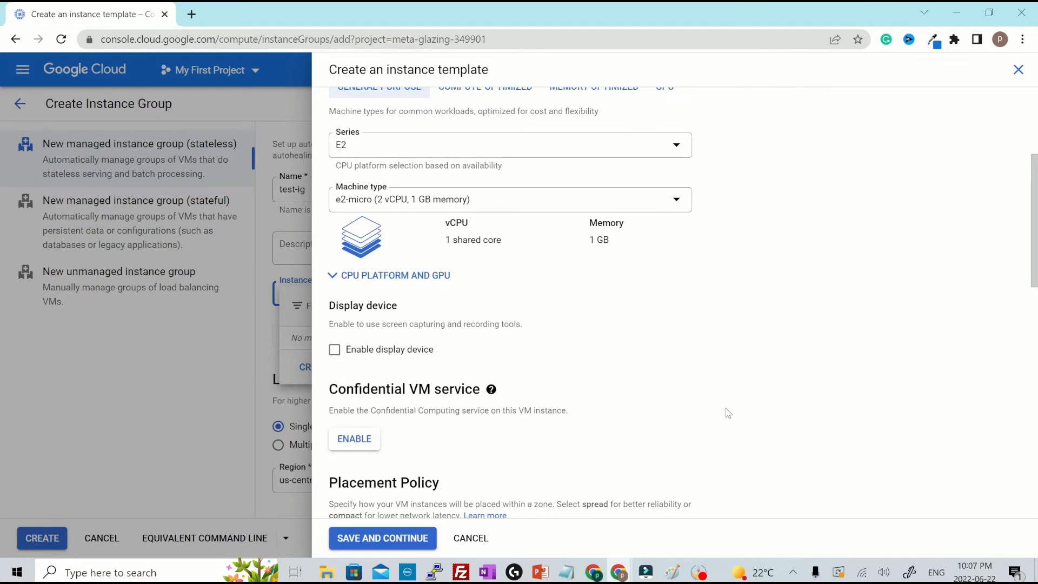
{"action": "scroll", "coordinate": [728, 413], "scroll_direction": "down", "scroll_amount": 2}
{"action": "scroll", "coordinate": [728, 414], "scroll_direction": "down", "scroll_amount": 6}
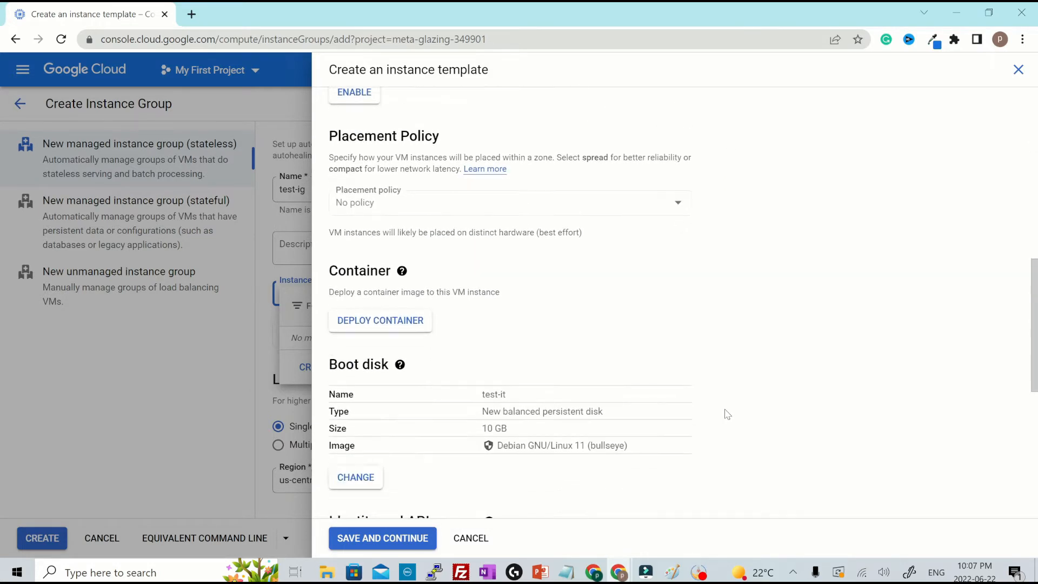
{"action": "scroll", "coordinate": [727, 414], "scroll_direction": "down", "scroll_amount": 2}
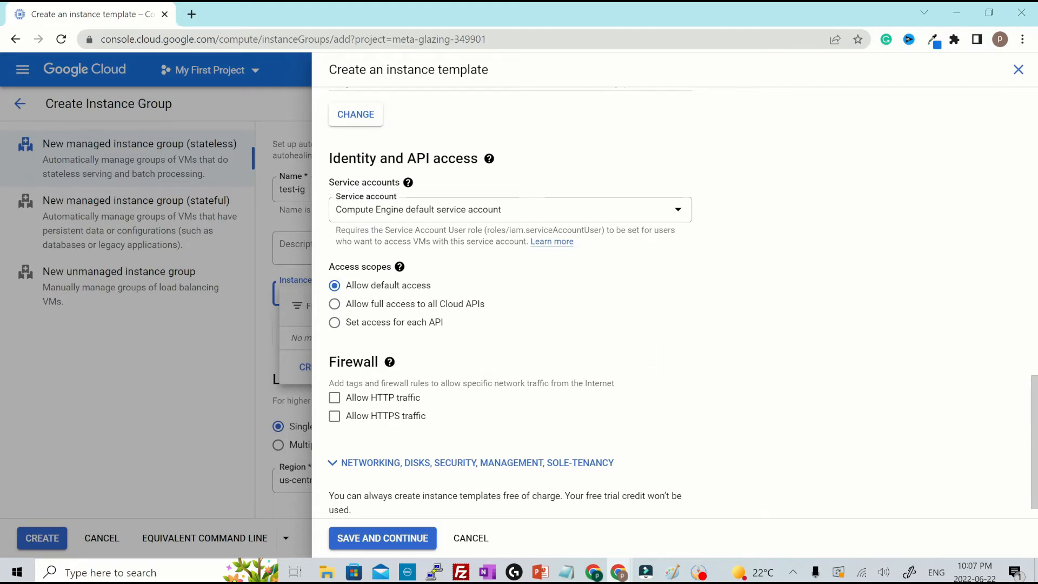
{"action": "left_click", "coordinate": [335, 399]}
{"action": "left_click", "coordinate": [335, 416]}
{"action": "scroll", "coordinate": [547, 383], "scroll_direction": "down", "scroll_amount": 1}
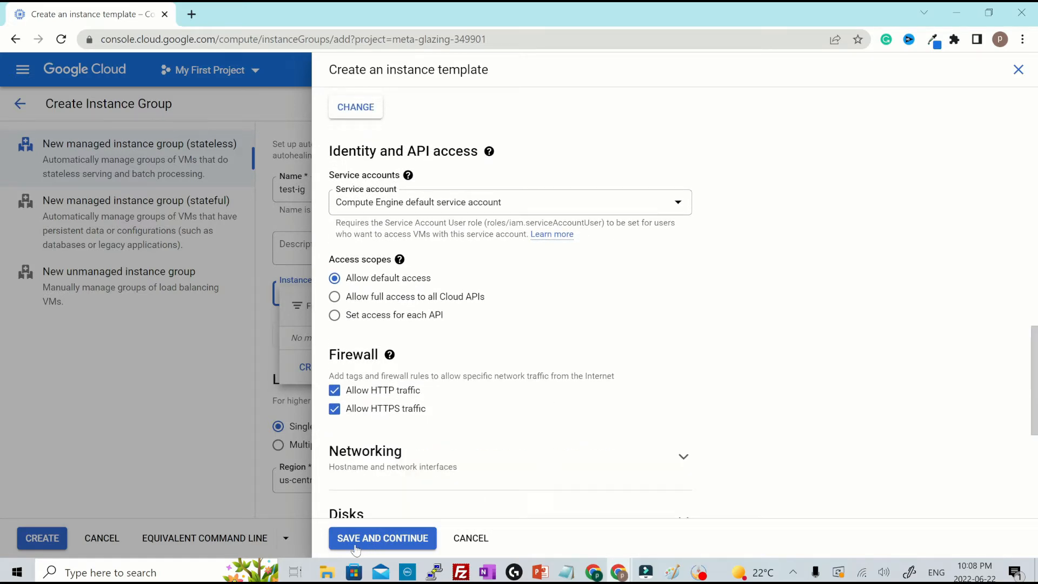
{"action": "left_click", "coordinate": [368, 545]}
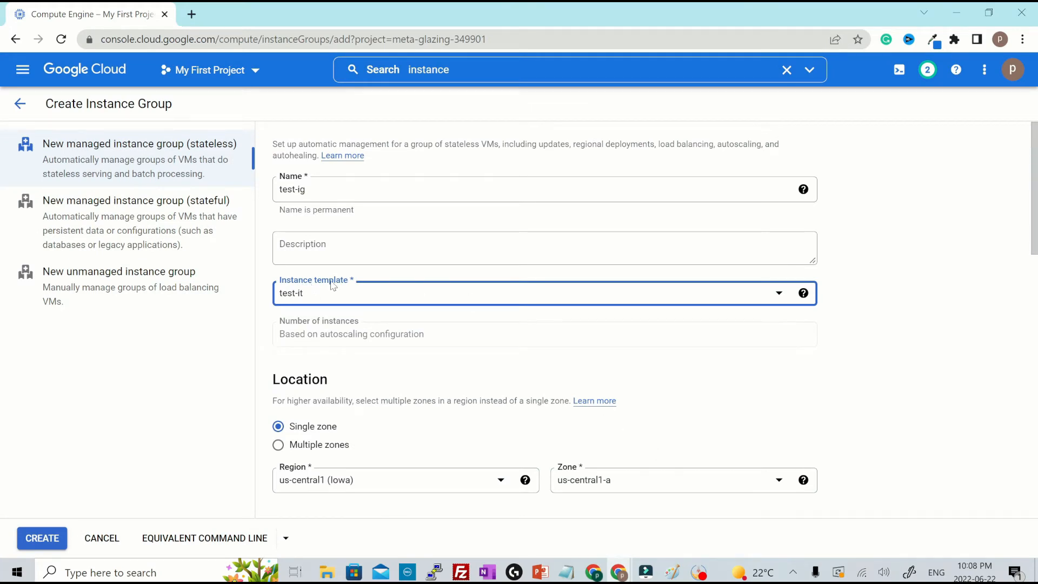
Try the multiple-zones location option for the instance group and return it to a single zone.
{"action": "scroll", "coordinate": [319, 365], "scroll_direction": "down", "scroll_amount": 1}
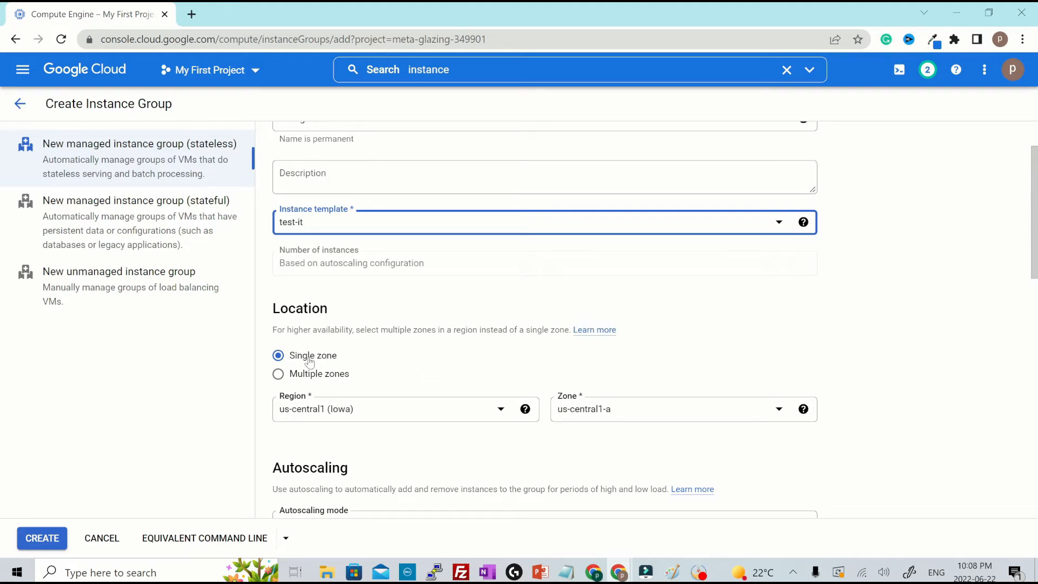
{"action": "left_click", "coordinate": [281, 375]}
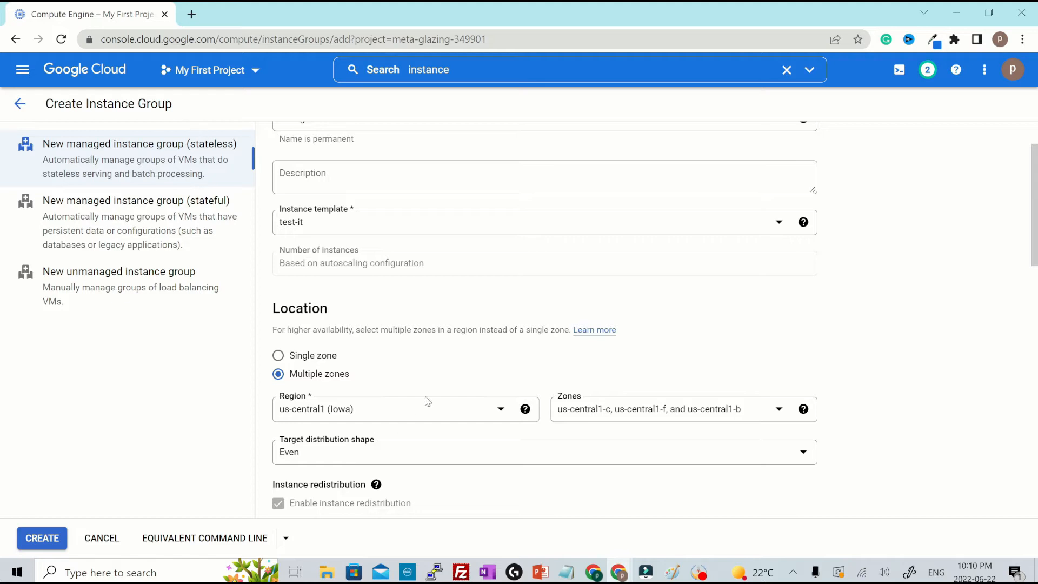
{"action": "left_click", "coordinate": [278, 355]}
{"action": "mouse_move", "coordinate": [525, 409]}
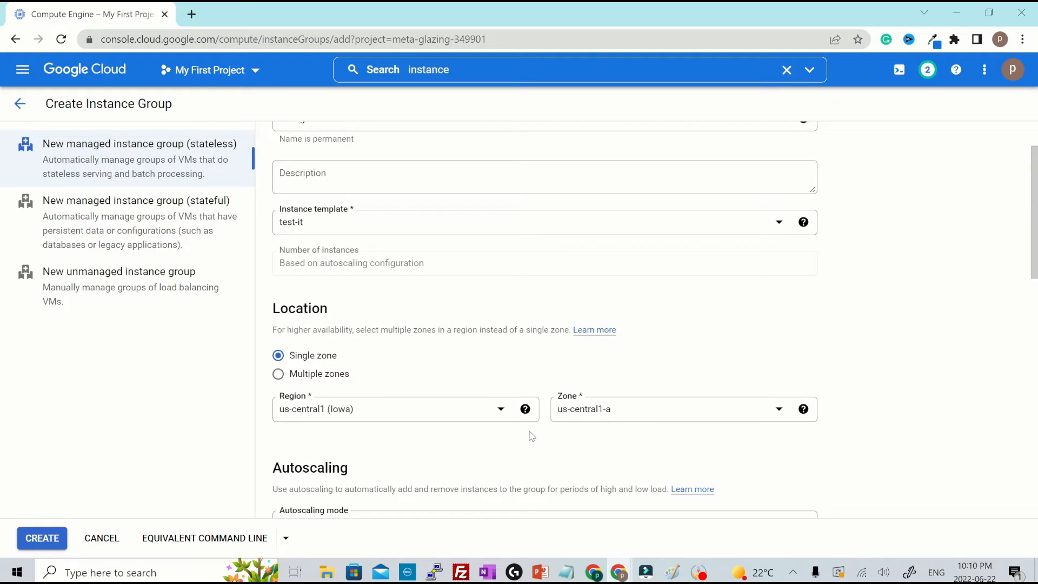
Set the maximum number of instances for autoscaling to 3.
{"action": "scroll", "coordinate": [531, 435], "scroll_direction": "down", "scroll_amount": 4}
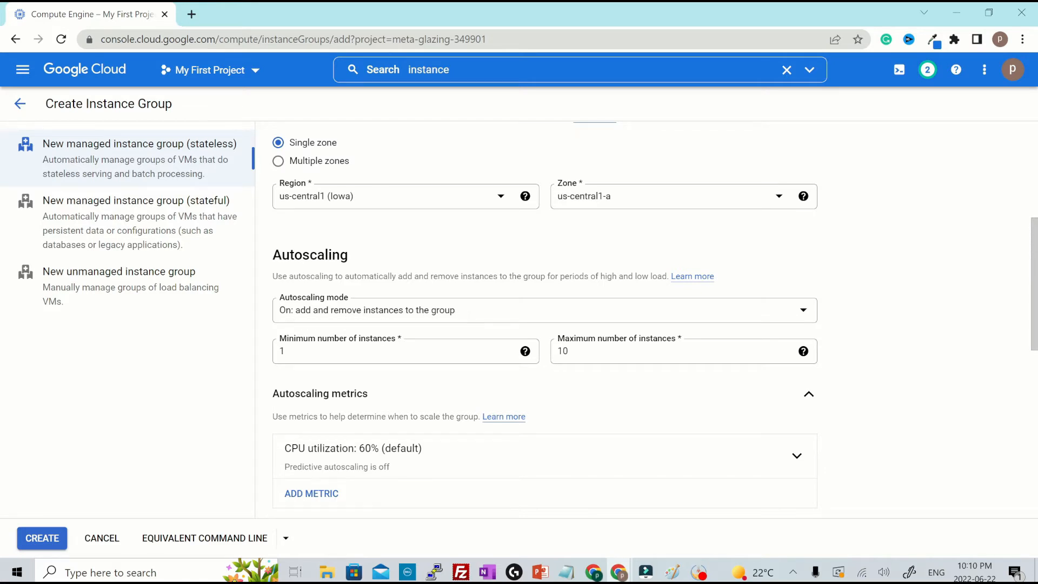
{"action": "left_click_drag", "start_coordinate": [574, 351], "coordinate": [533, 351]}
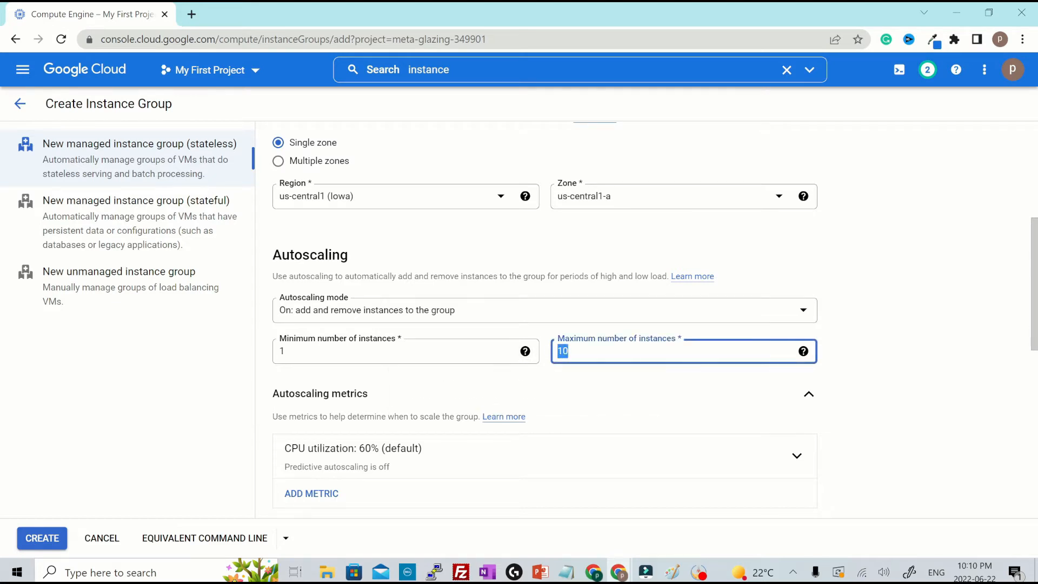
{"action": "type", "text": "3"}
Expand the scale-in controls of the autoscaling configuration.
{"action": "scroll", "coordinate": [627, 416], "scroll_direction": "down", "scroll_amount": 1}
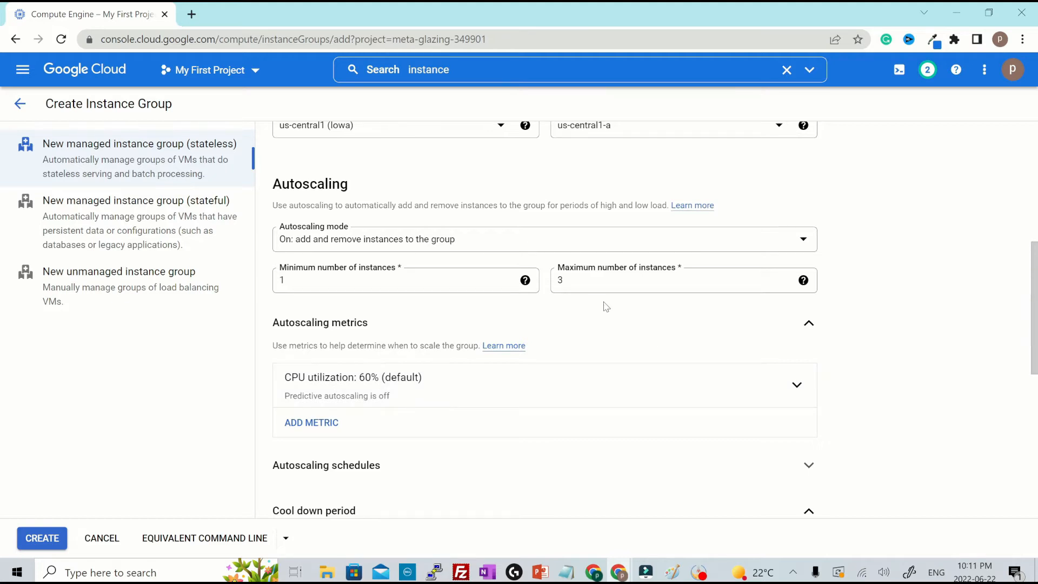
{"action": "scroll", "coordinate": [535, 359], "scroll_direction": "down", "scroll_amount": 3}
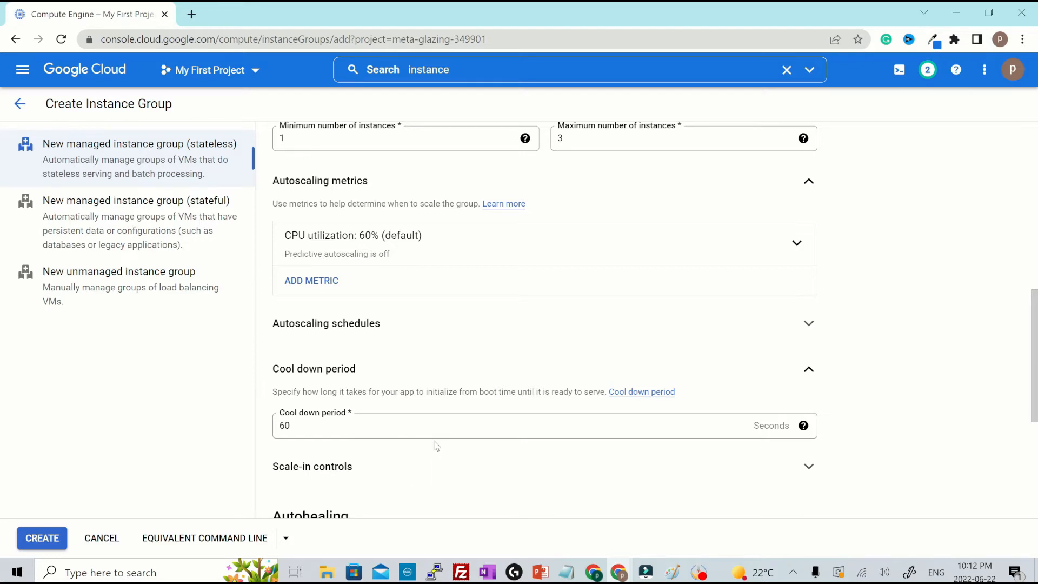
{"action": "scroll", "coordinate": [432, 445], "scroll_direction": "down", "scroll_amount": 1}
{"action": "left_click", "coordinate": [330, 398]}
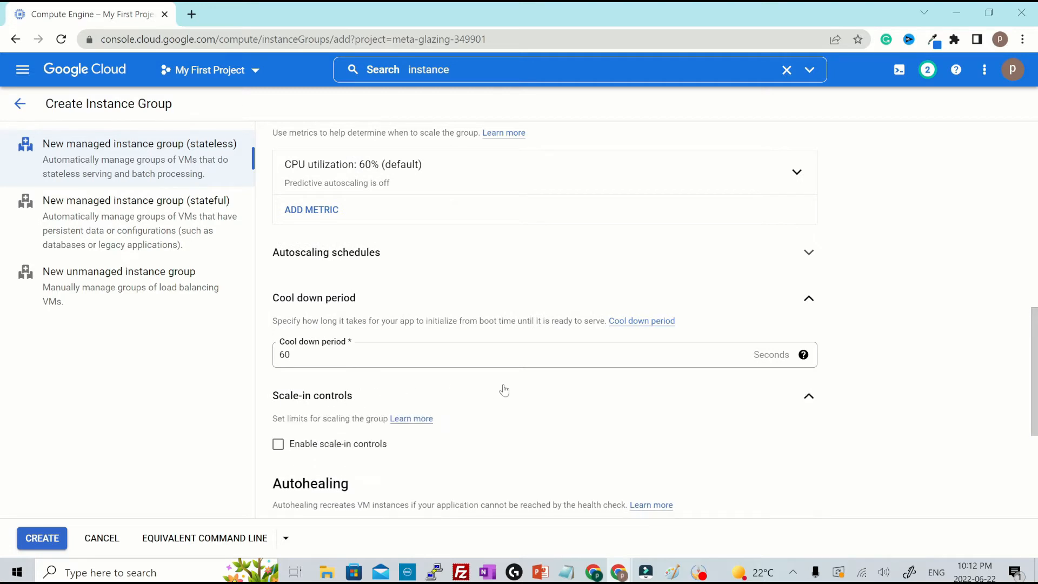
Create and save an autohealing health check named test-hc-http, keeping the default TCP protocol, port 80 and health criteria.
{"action": "scroll", "coordinate": [520, 414], "scroll_direction": "down", "scroll_amount": 1}
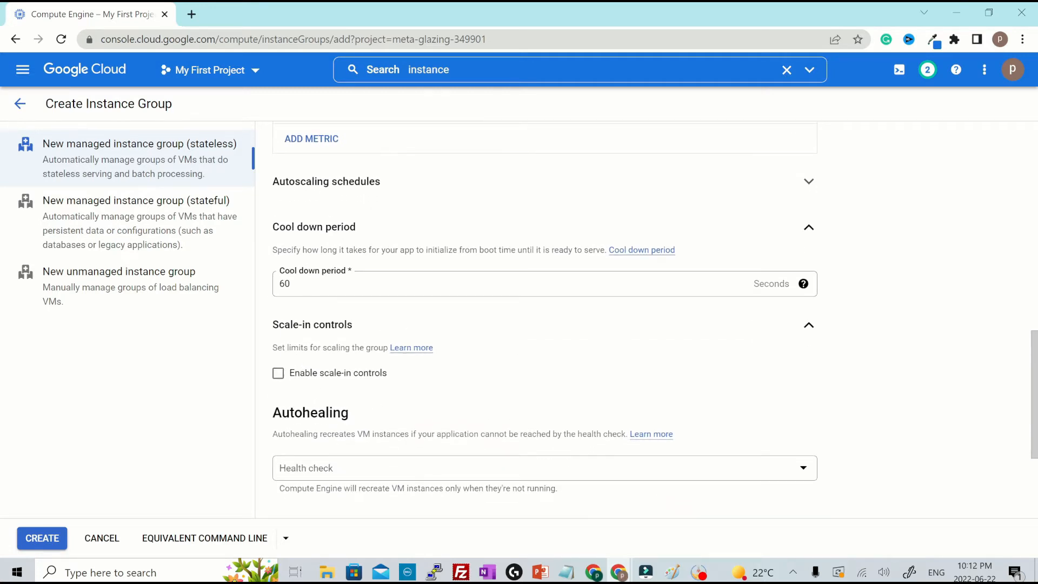
{"action": "scroll", "coordinate": [522, 375], "scroll_direction": "down", "scroll_amount": 1}
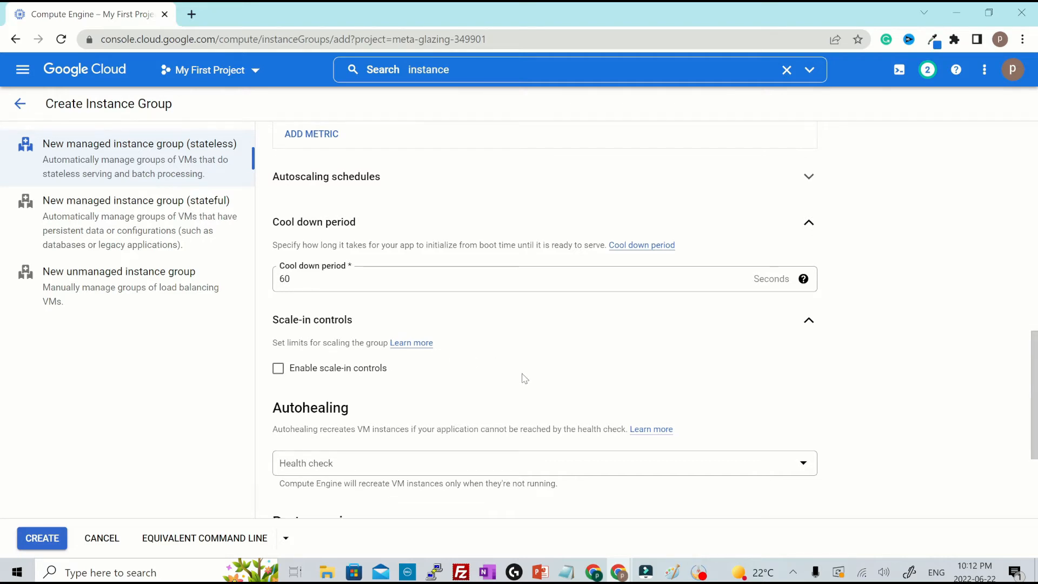
{"action": "scroll", "coordinate": [523, 377], "scroll_direction": "down", "scroll_amount": 1}
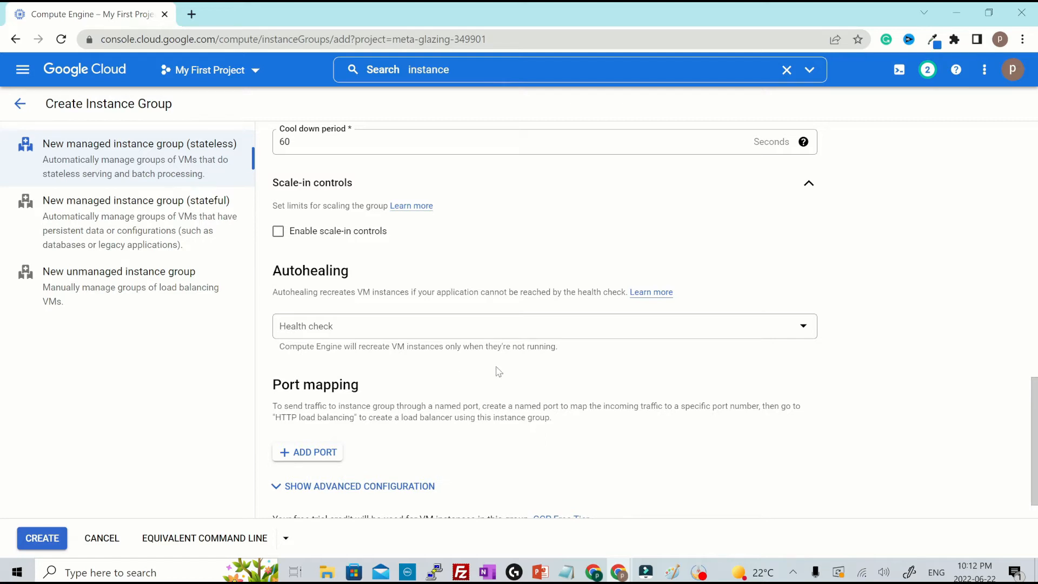
{"action": "left_click", "coordinate": [476, 325]}
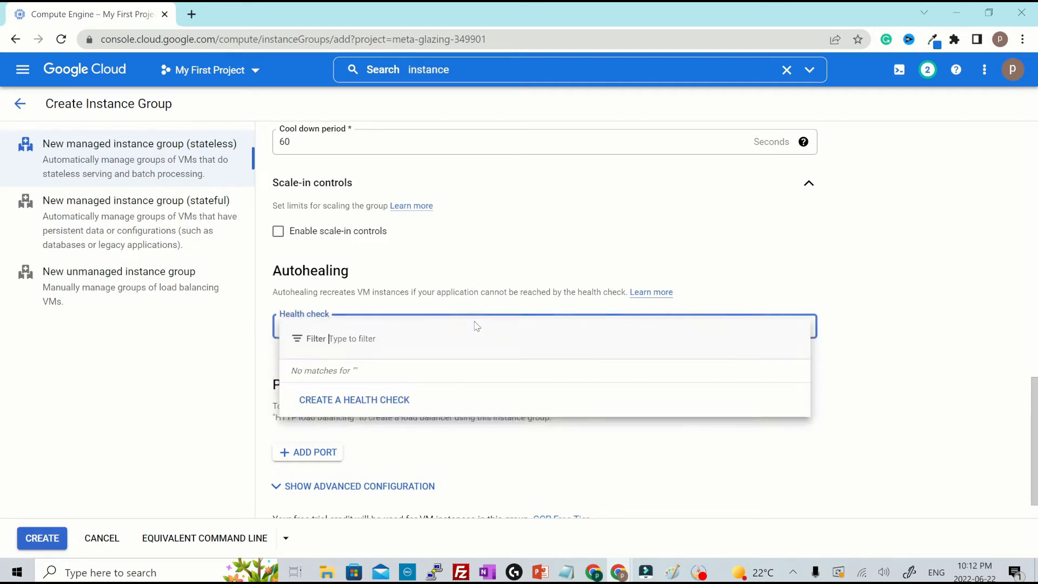
{"action": "left_click", "coordinate": [381, 399]}
{"action": "type", "text": "test-hc"}
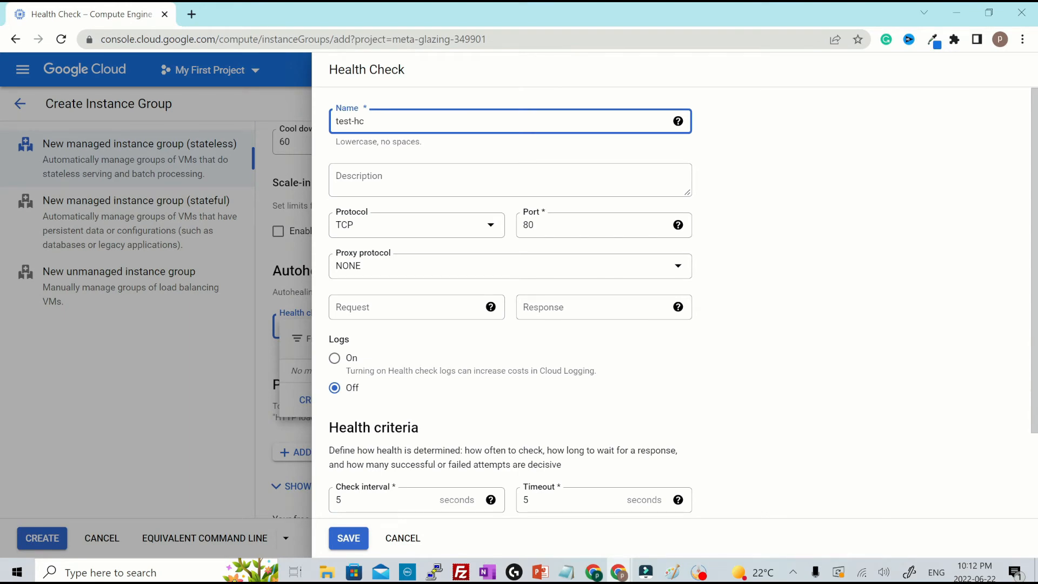
{"action": "type", "text": "-http"}
{"action": "left_click", "coordinate": [717, 297]}
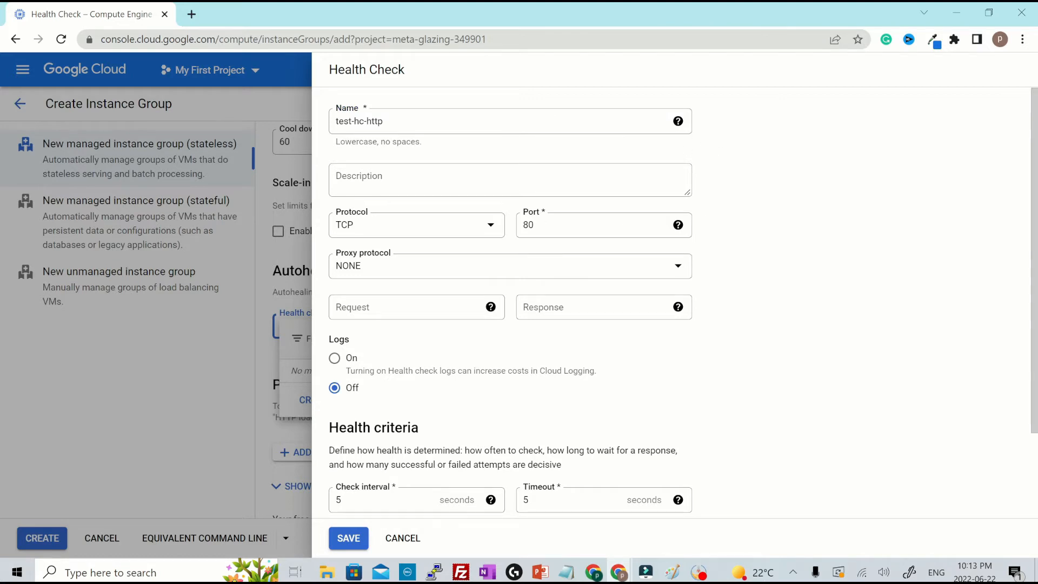
{"action": "scroll", "coordinate": [687, 399], "scroll_direction": "down", "scroll_amount": 2}
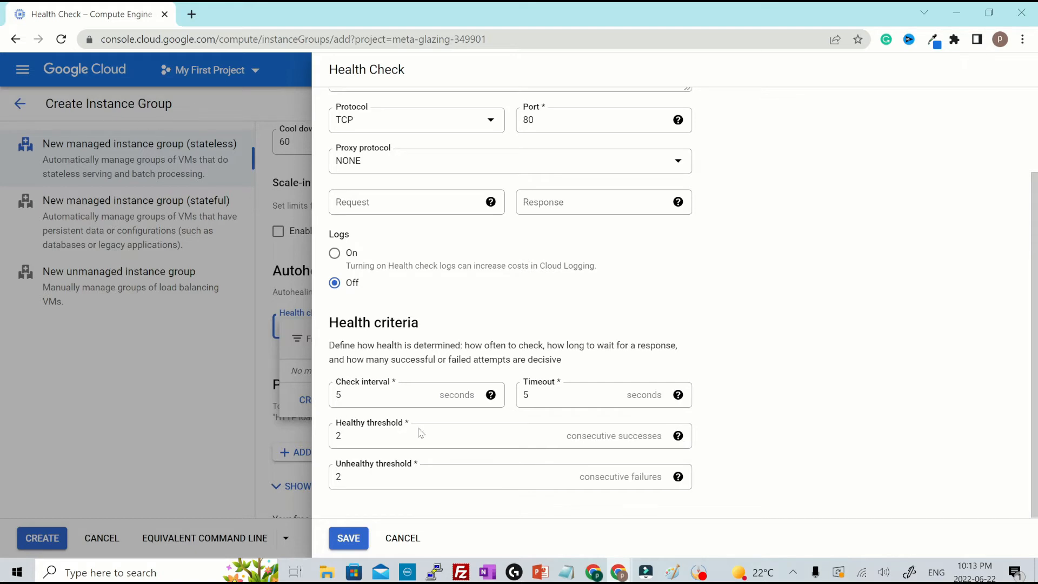
{"action": "double_click", "coordinate": [338, 394]}
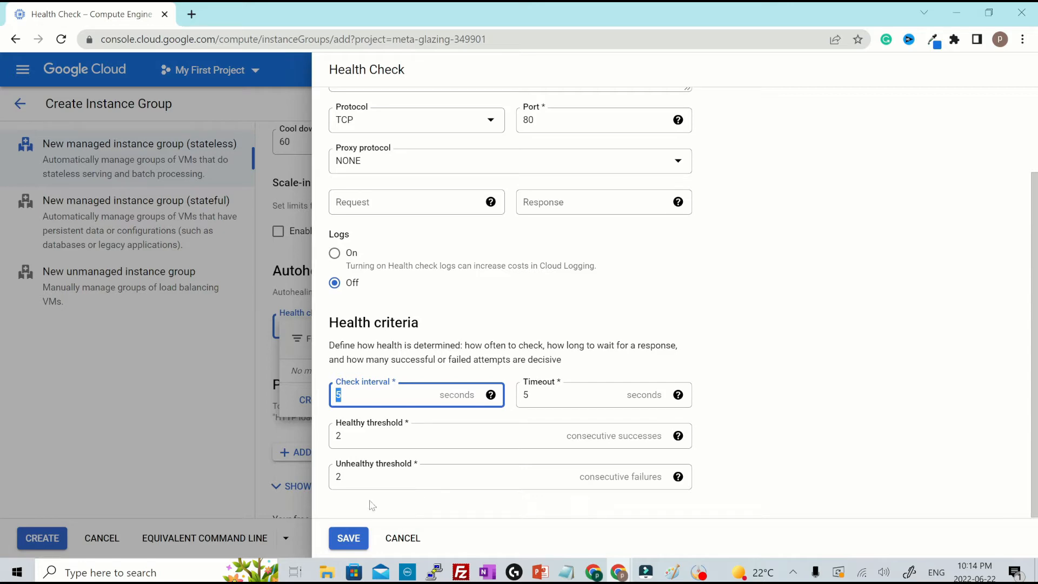
{"action": "left_click", "coordinate": [349, 538]}
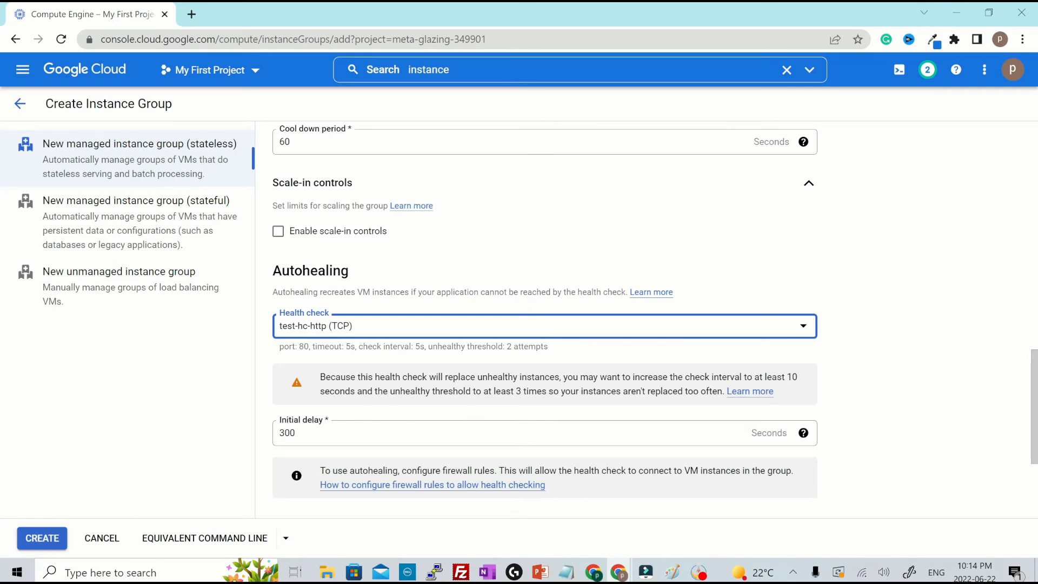
Examine the autohealing initial delay alongside the autoscaling cool down period.
{"action": "left_click", "coordinate": [297, 433]}
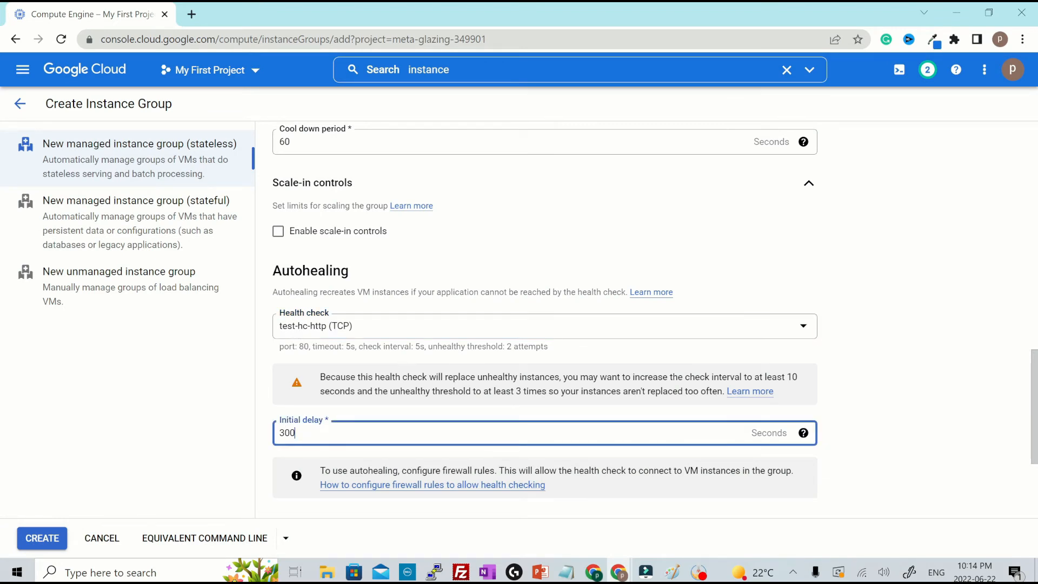
{"action": "scroll", "coordinate": [545, 319], "scroll_direction": "up", "scroll_amount": 1}
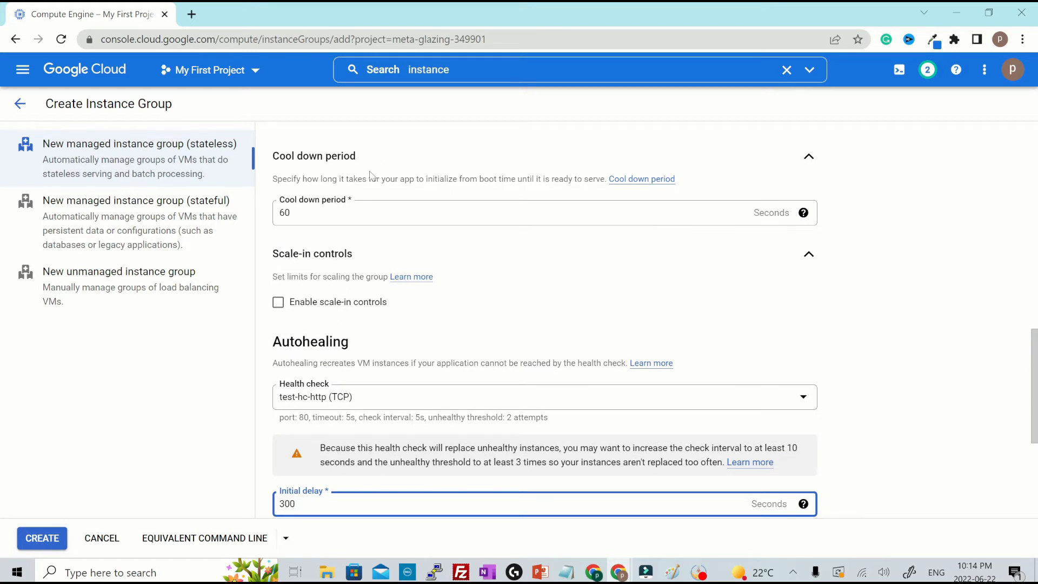
{"action": "scroll", "coordinate": [361, 243], "scroll_direction": "up", "scroll_amount": 2}
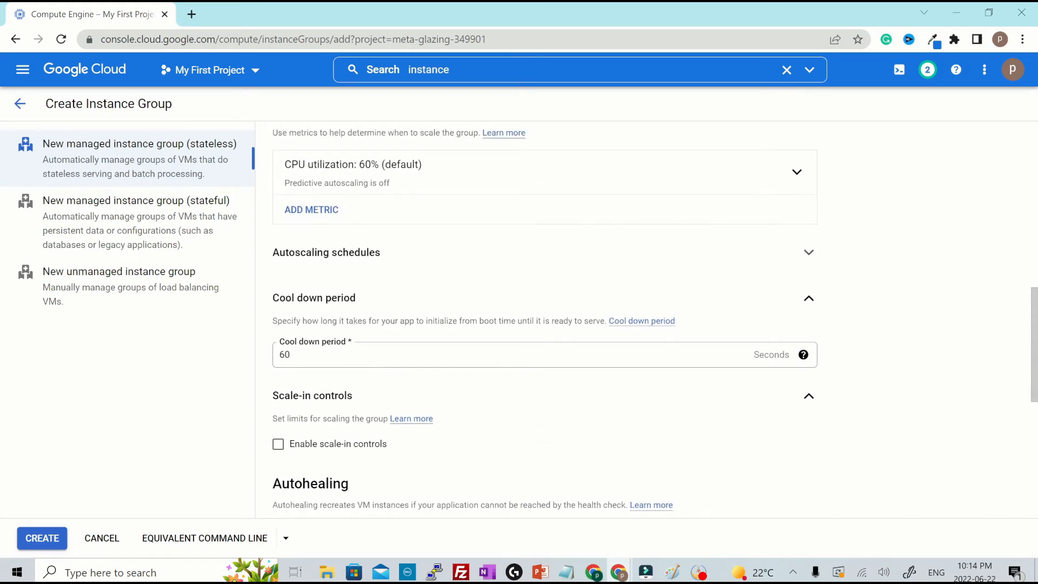
{"action": "scroll", "coordinate": [324, 382], "scroll_direction": "down", "scroll_amount": 4}
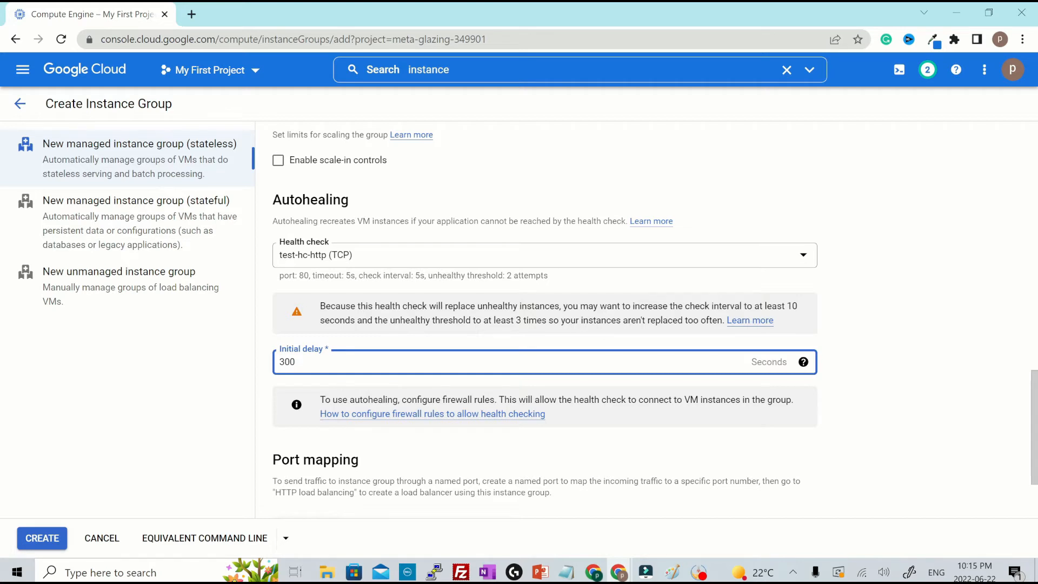
{"action": "left_click_drag", "start_coordinate": [296, 362], "coordinate": [263, 369]}
Show the advanced configuration options of the instance group.
{"action": "scroll", "coordinate": [307, 459], "scroll_direction": "down", "scroll_amount": 2}
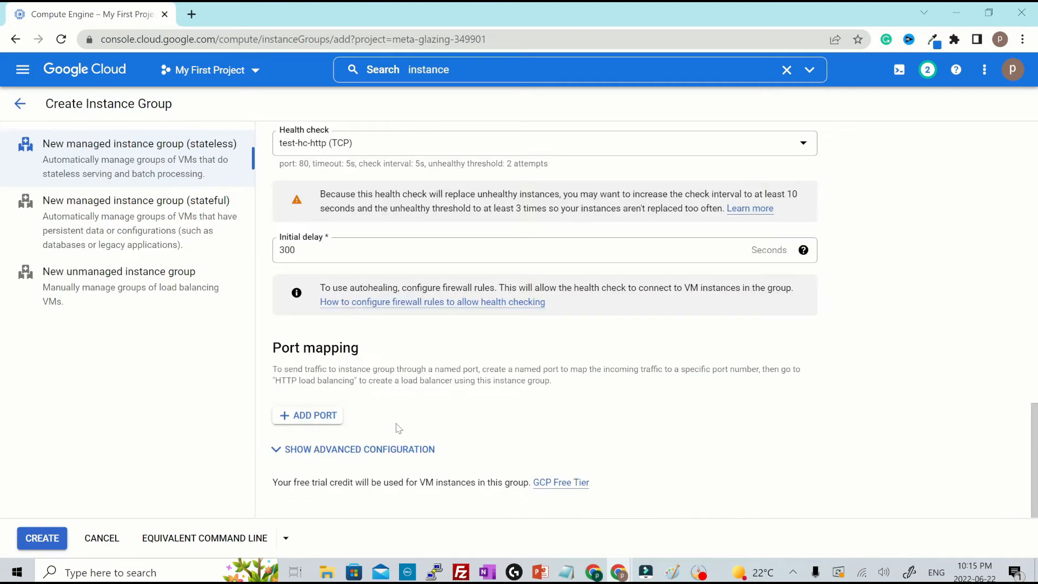
{"action": "left_click", "coordinate": [306, 453]}
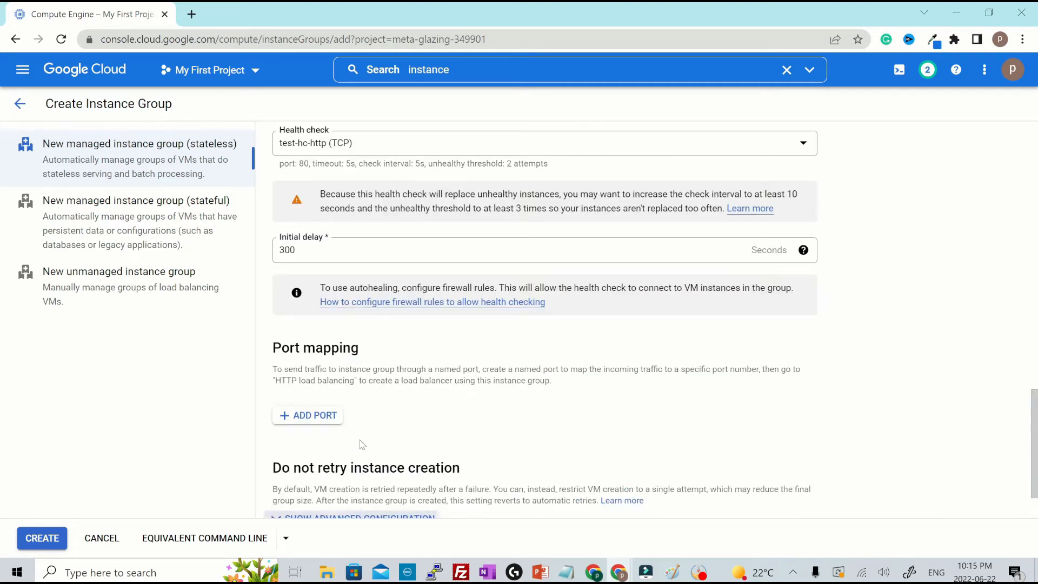
Review the port mapping and instance creation retry options along with the location and autoscaling settings of the instance group.
{"action": "scroll", "coordinate": [511, 403], "scroll_direction": "down", "scroll_amount": 2}
{"action": "mouse_move", "coordinate": [345, 416]}
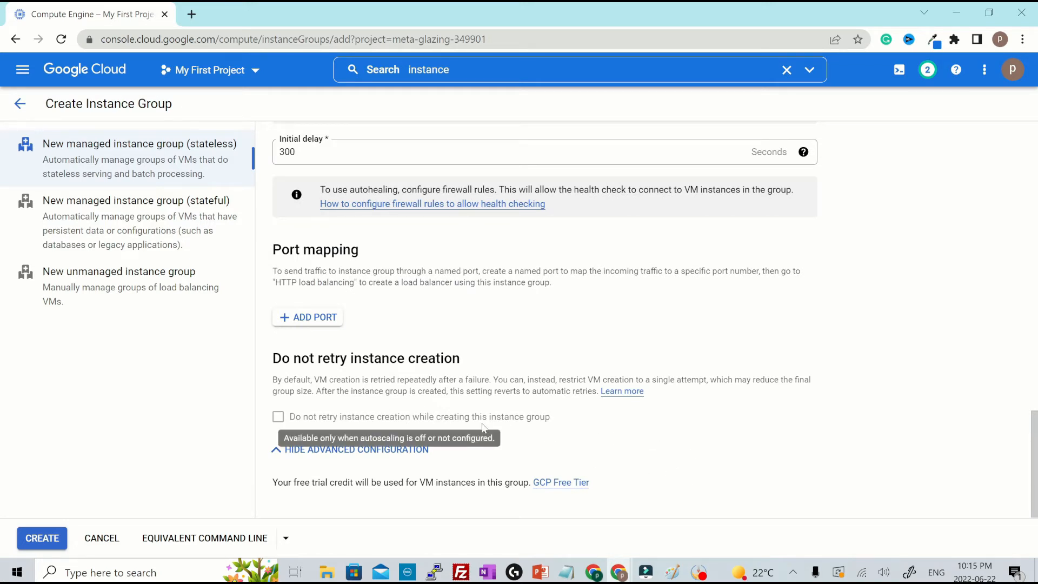
{"action": "scroll", "coordinate": [653, 442], "scroll_direction": "up", "scroll_amount": 15}
{"action": "scroll", "coordinate": [643, 439], "scroll_direction": "down", "scroll_amount": 4}
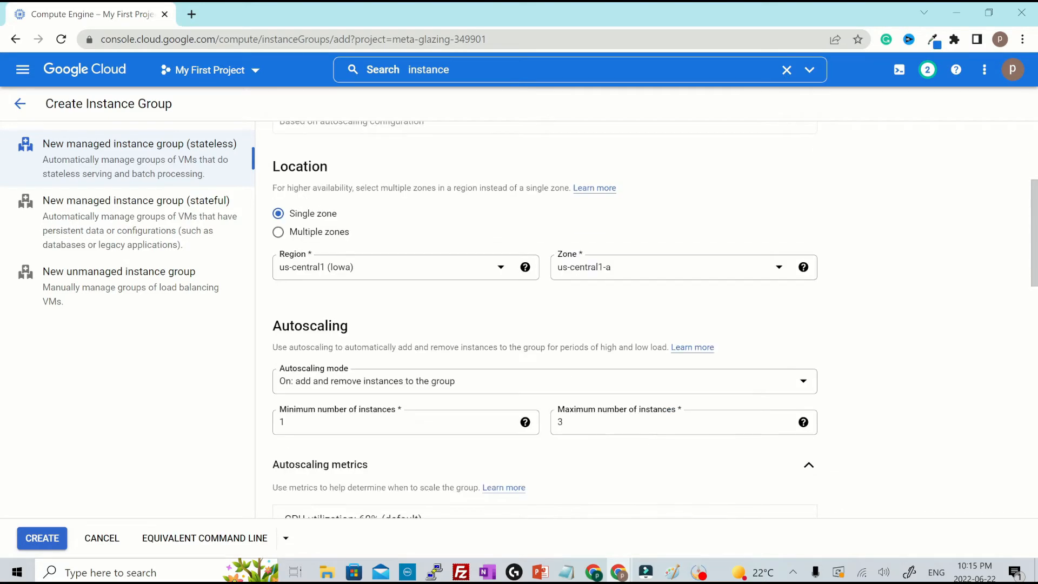
{"action": "scroll", "coordinate": [642, 439], "scroll_direction": "down", "scroll_amount": 15}
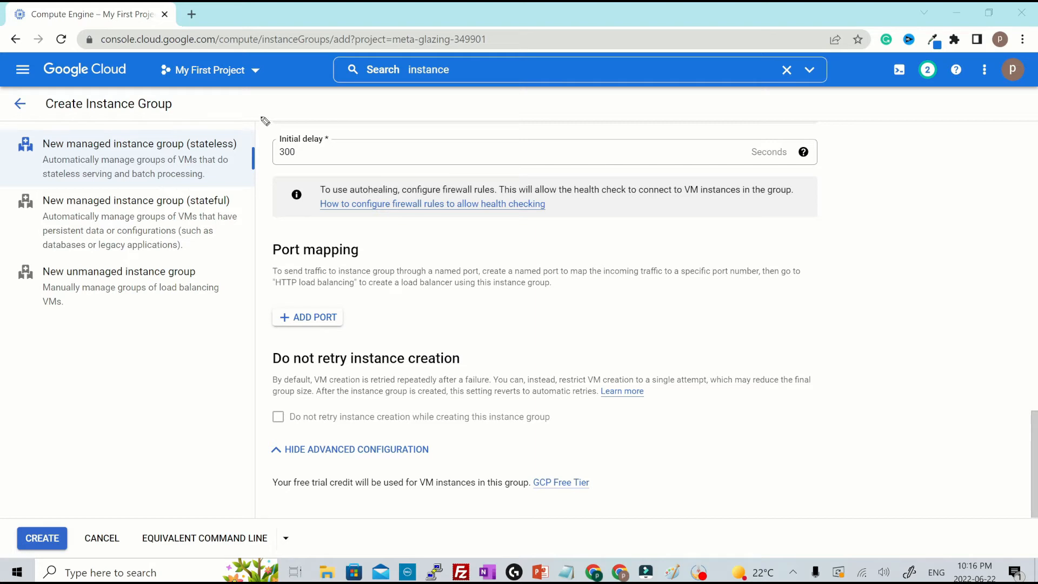
{"action": "mouse_move", "coordinate": [273, 105]}
{"action": "left_mouse_down"}
{"action": "mouse_move", "coordinate": [250, 143]}
{"action": "mouse_move", "coordinate": [263, 148]}
{"action": "left_mouse_up"}
{"action": "mouse_move", "coordinate": [227, 232]}
{"action": "left_mouse_down"}
{"action": "mouse_move", "coordinate": [256, 217]}
{"action": "mouse_move", "coordinate": [241, 238]}
{"action": "left_mouse_up"}
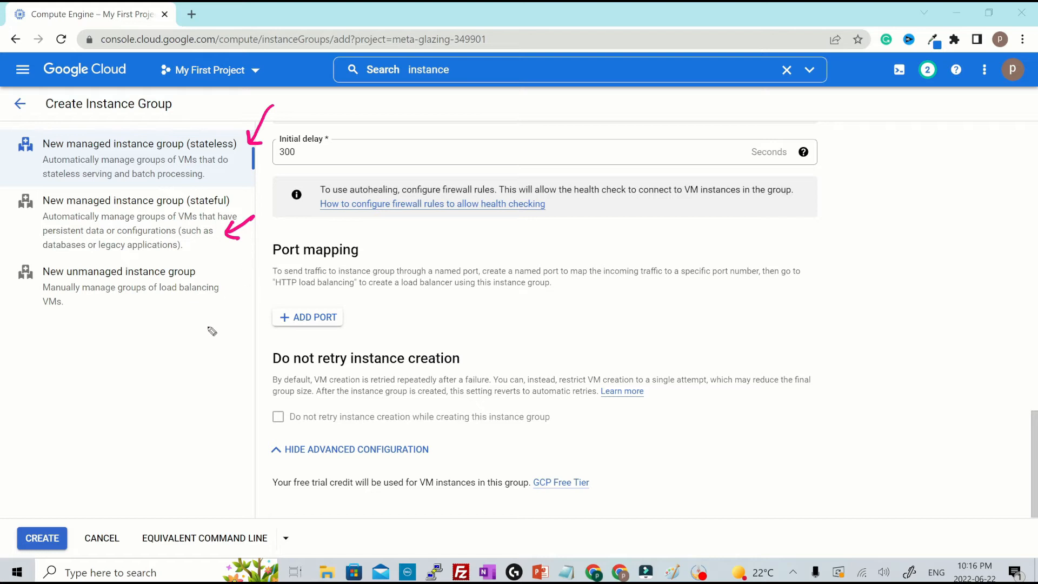
{"action": "mouse_move", "coordinate": [187, 299]}
{"action": "left_mouse_down"}
{"action": "mouse_move", "coordinate": [200, 335]}
{"action": "mouse_move", "coordinate": [208, 304]}
{"action": "left_mouse_up"}
{"action": "key", "text": "Escape"}
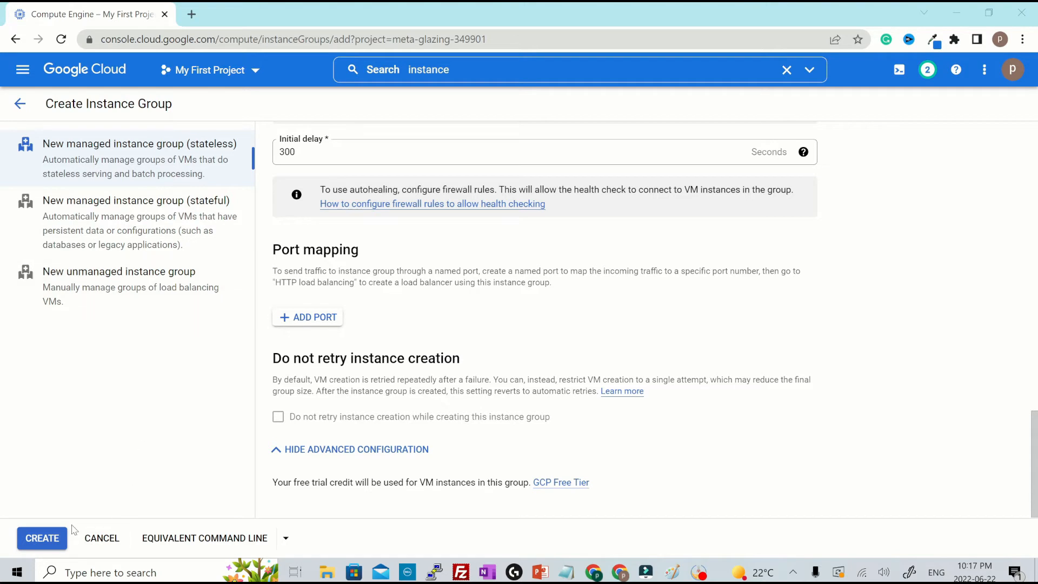
Create the stateless managed instance group test-ig with the configured settings.
{"action": "left_click", "coordinate": [42, 539]}
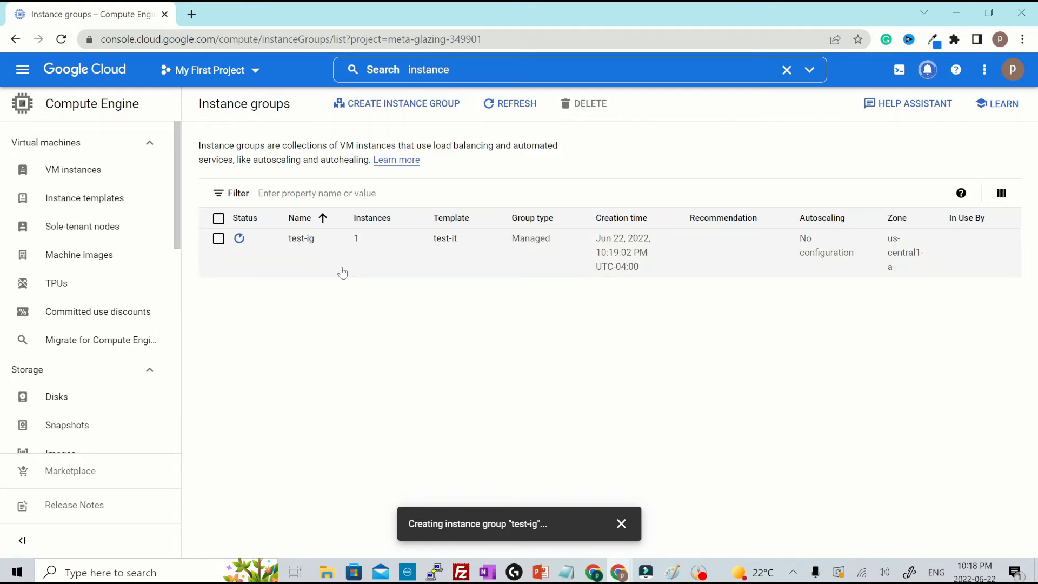
Open the VM instances page in a new browser tab and examine the details of the VM belonging to test-ig.
{"action": "right_click", "coordinate": [75, 101]}
{"action": "left_click", "coordinate": [141, 111]}
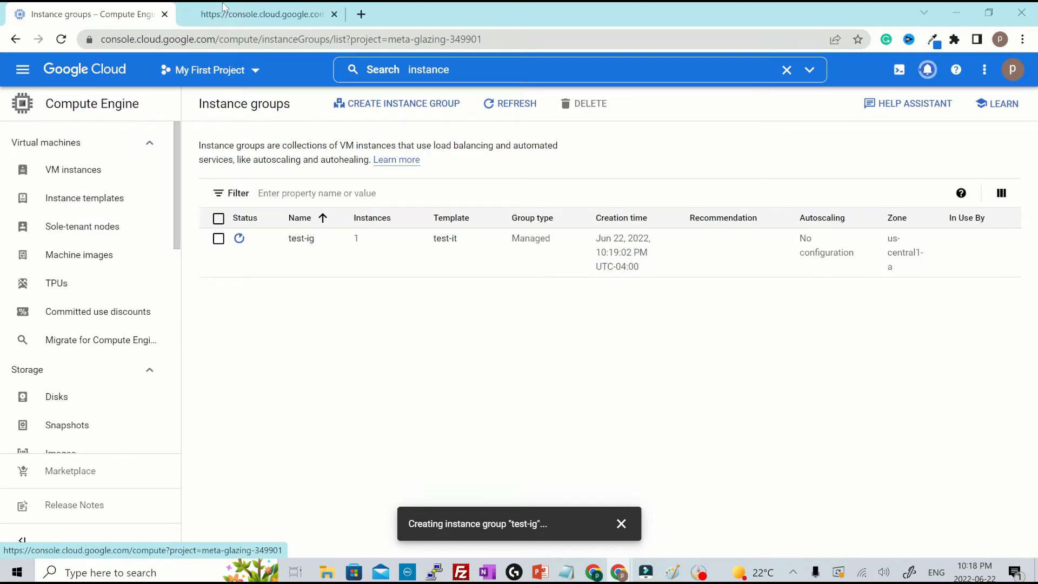
{"action": "left_click", "coordinate": [218, 13]}
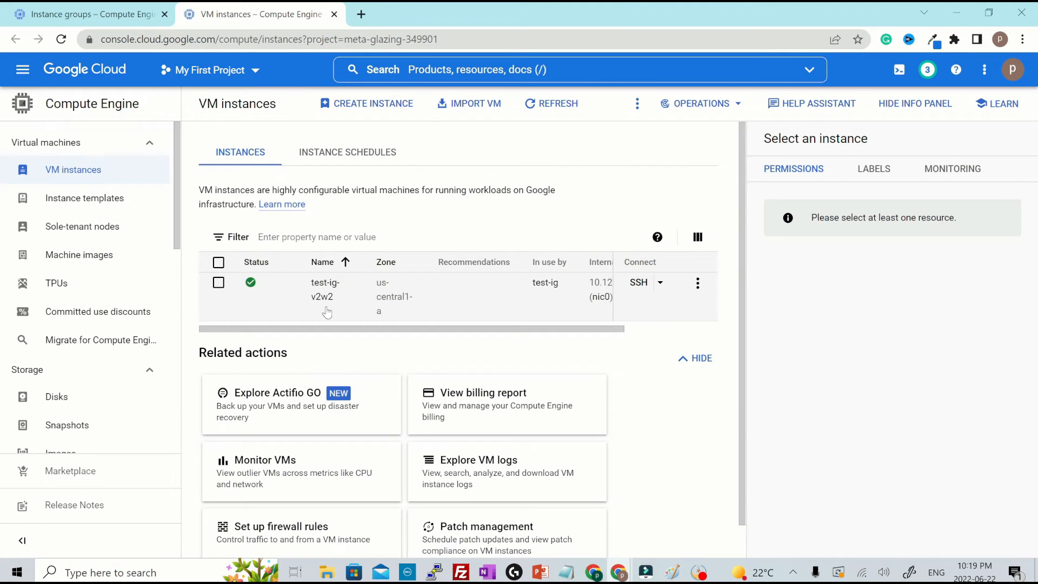
{"action": "left_click", "coordinate": [324, 295]}
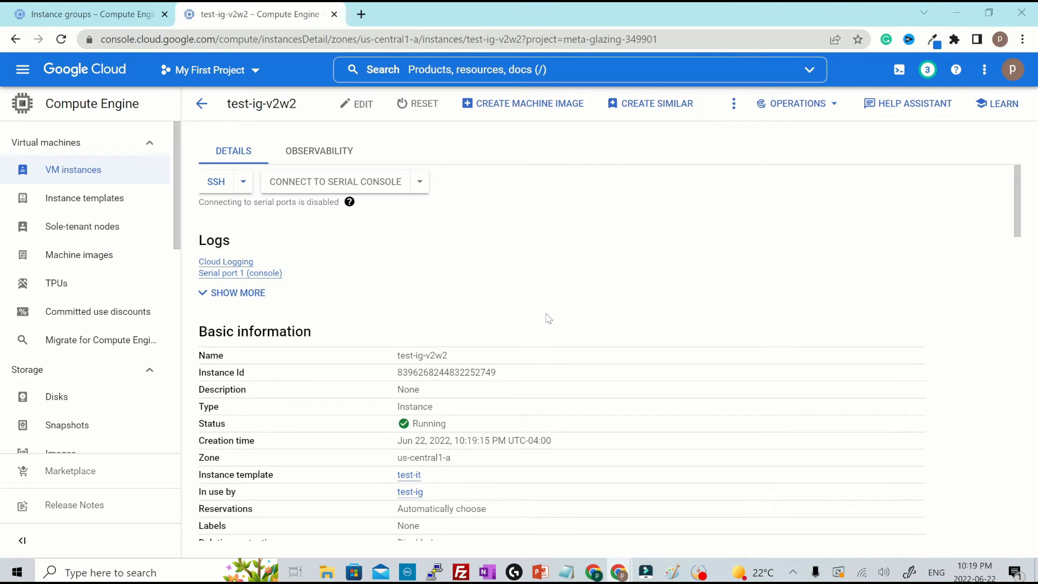
{"action": "scroll", "coordinate": [548, 319], "scroll_direction": "down", "scroll_amount": 4}
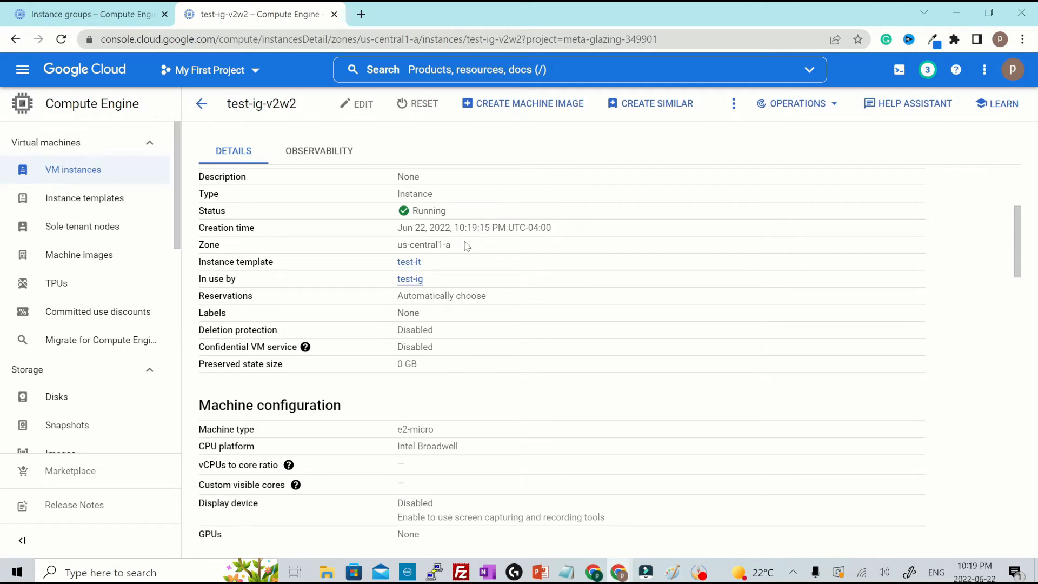
{"action": "scroll", "coordinate": [467, 246], "scroll_direction": "down", "scroll_amount": 3}
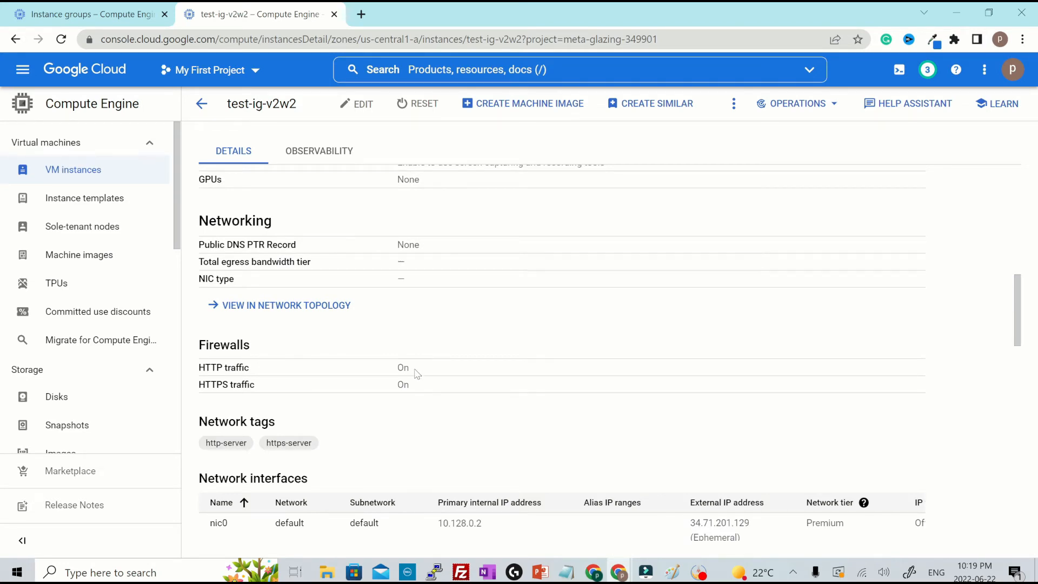
{"action": "scroll", "coordinate": [416, 373], "scroll_direction": "down", "scroll_amount": 1}
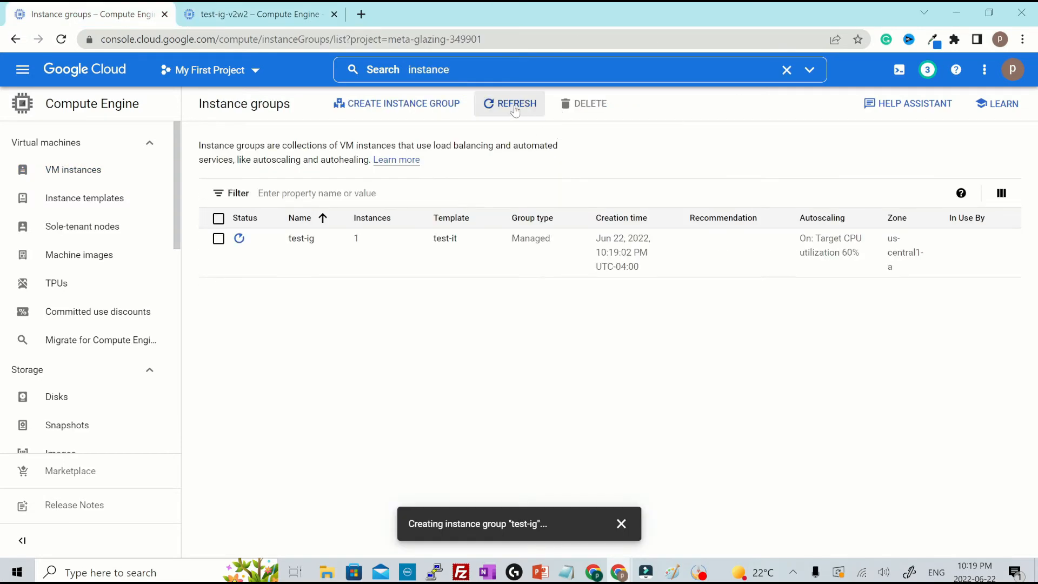
Return to the instance groups list, refresh it and open the test-ig group.
{"action": "left_click", "coordinate": [513, 109]}
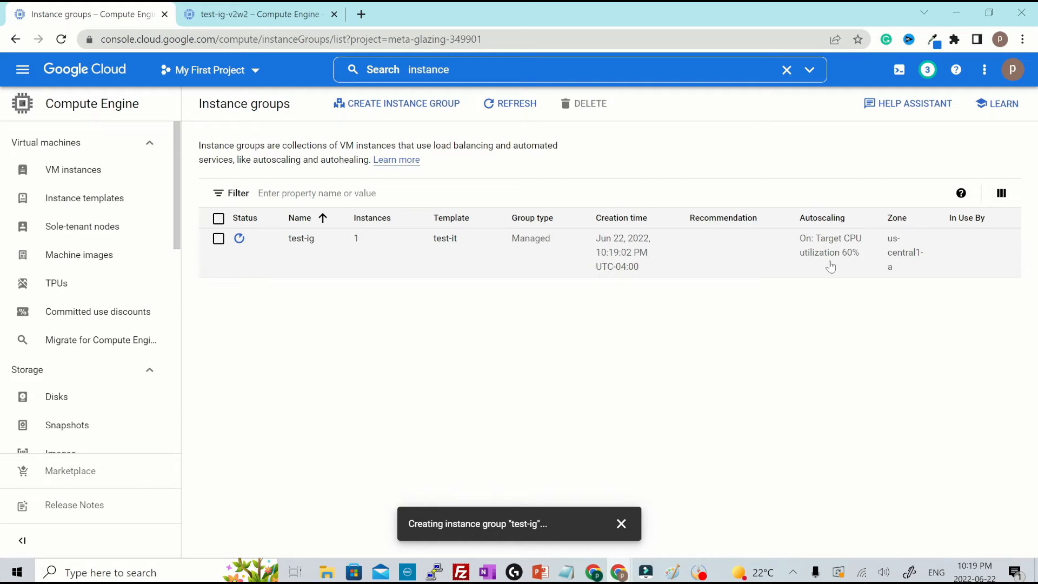
{"action": "left_click", "coordinate": [301, 238]}
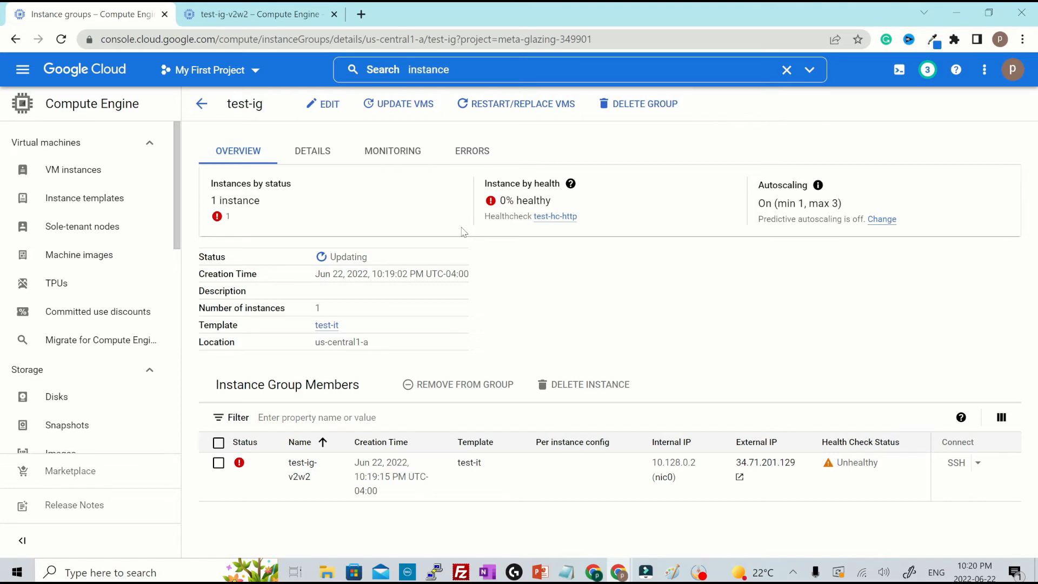
Examine test-ig's detailed configuration, including its instance limits, CPU utilization target and autohealing initial delay.
{"action": "left_click", "coordinate": [326, 155]}
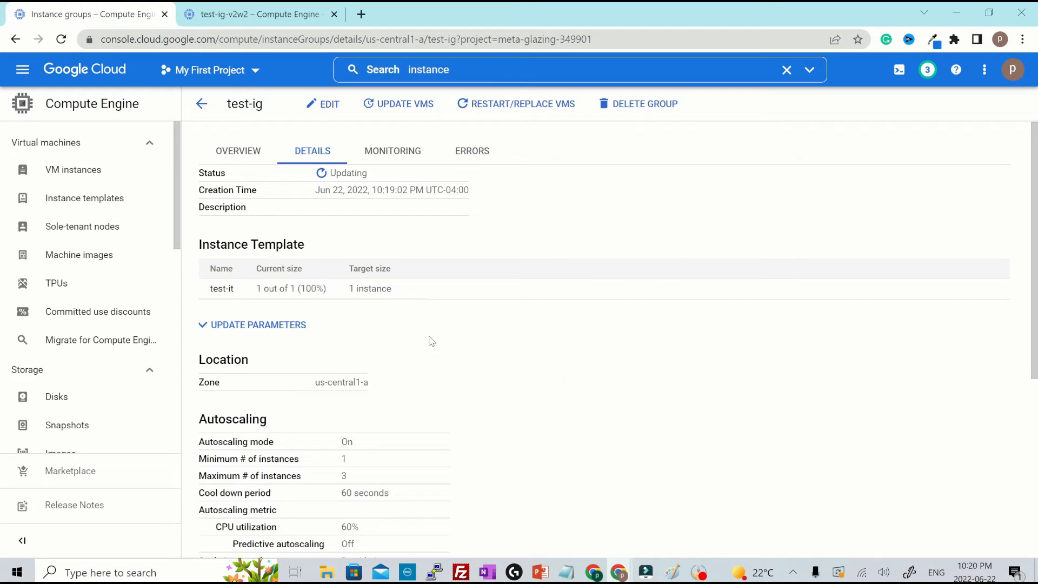
{"action": "scroll", "coordinate": [432, 341], "scroll_direction": "down", "scroll_amount": 2}
{"action": "scroll", "coordinate": [431, 340], "scroll_direction": "down", "scroll_amount": 1}
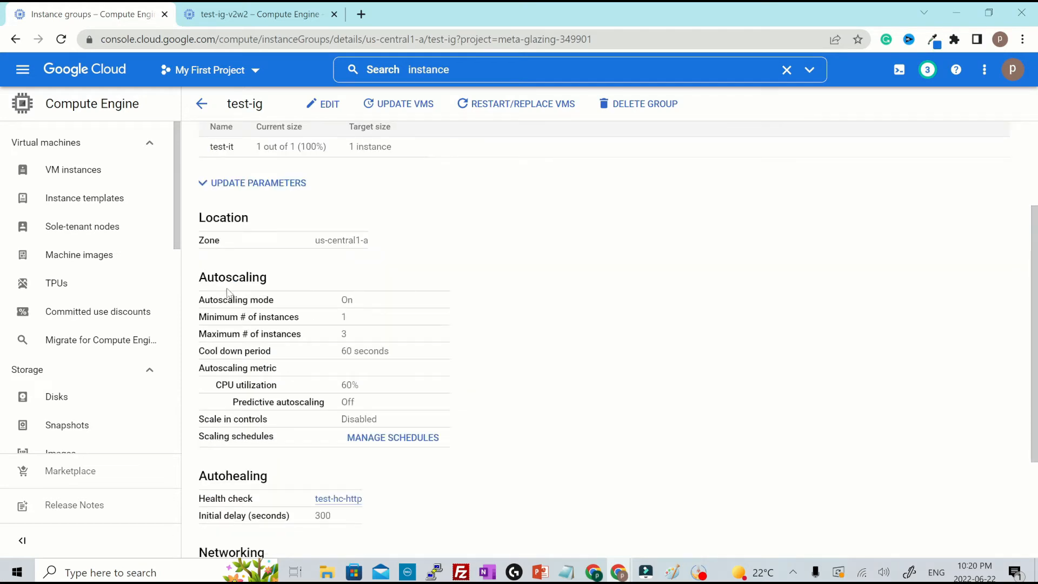
{"action": "left_click_drag", "start_coordinate": [207, 317], "coordinate": [359, 324]}
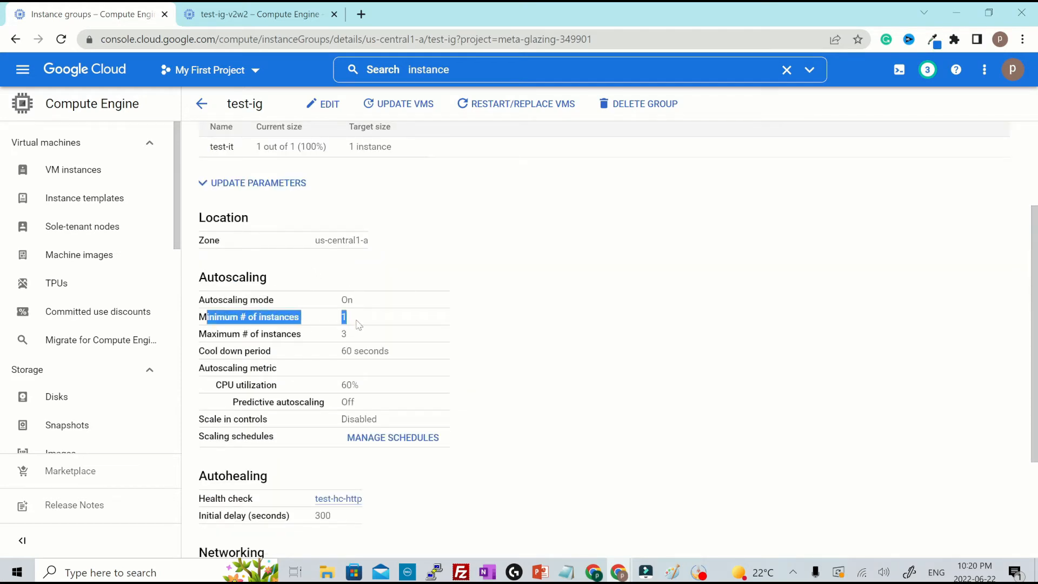
{"action": "left_click_drag", "start_coordinate": [211, 334], "coordinate": [318, 323]}
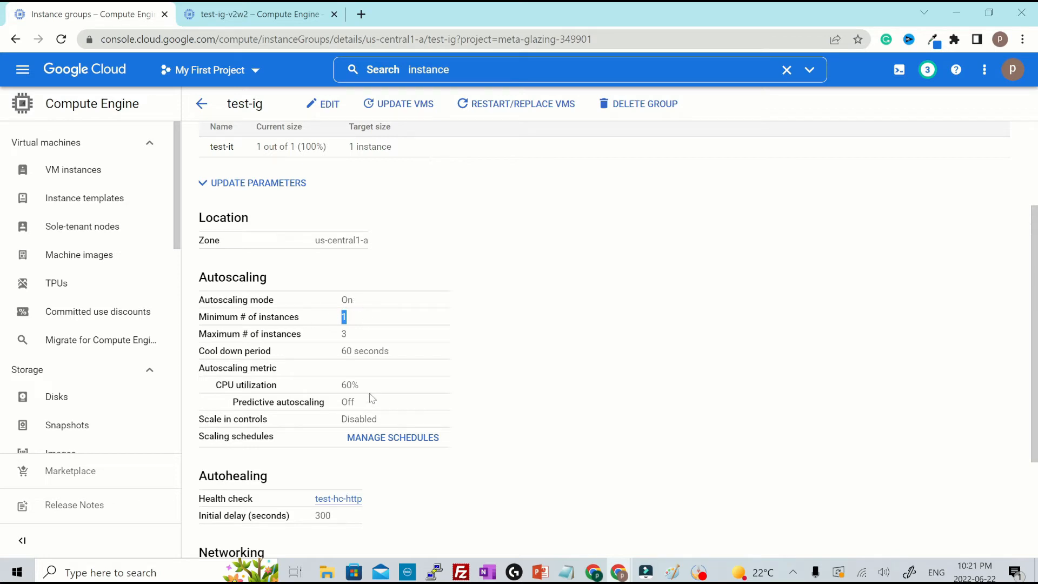
{"action": "left_click_drag", "start_coordinate": [372, 399], "coordinate": [359, 336]}
{"action": "left_click_drag", "start_coordinate": [339, 394], "coordinate": [381, 387]}
{"action": "scroll", "coordinate": [278, 354], "scroll_direction": "down", "scroll_amount": 3}
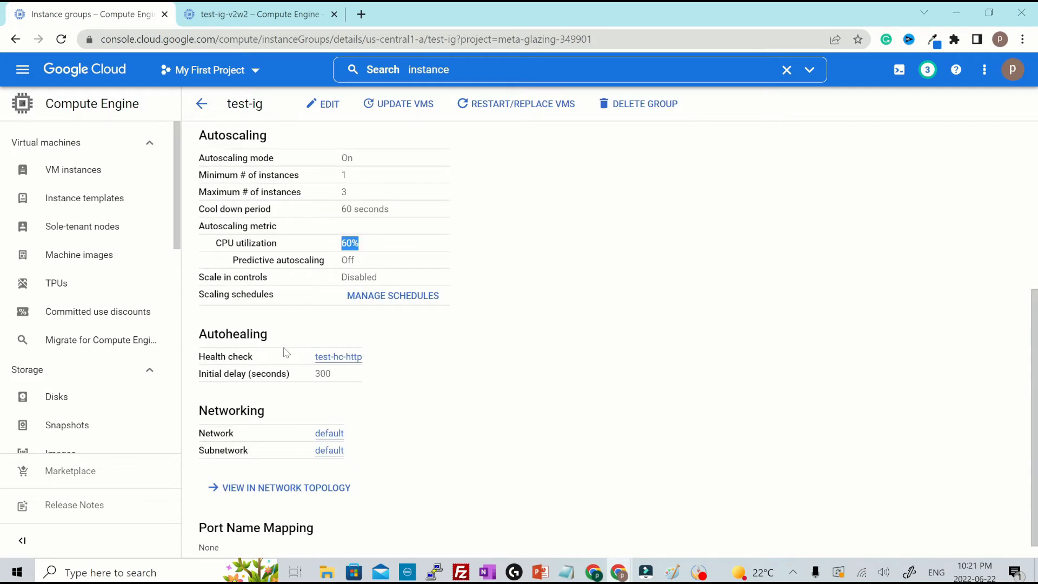
{"action": "left_click", "coordinate": [313, 379]}
{"action": "left_click_drag", "start_coordinate": [312, 379], "coordinate": [342, 378]}
{"action": "scroll", "coordinate": [386, 386], "scroll_direction": "down", "scroll_amount": 1}
{"action": "scroll", "coordinate": [387, 373], "scroll_direction": "up", "scroll_amount": 5}
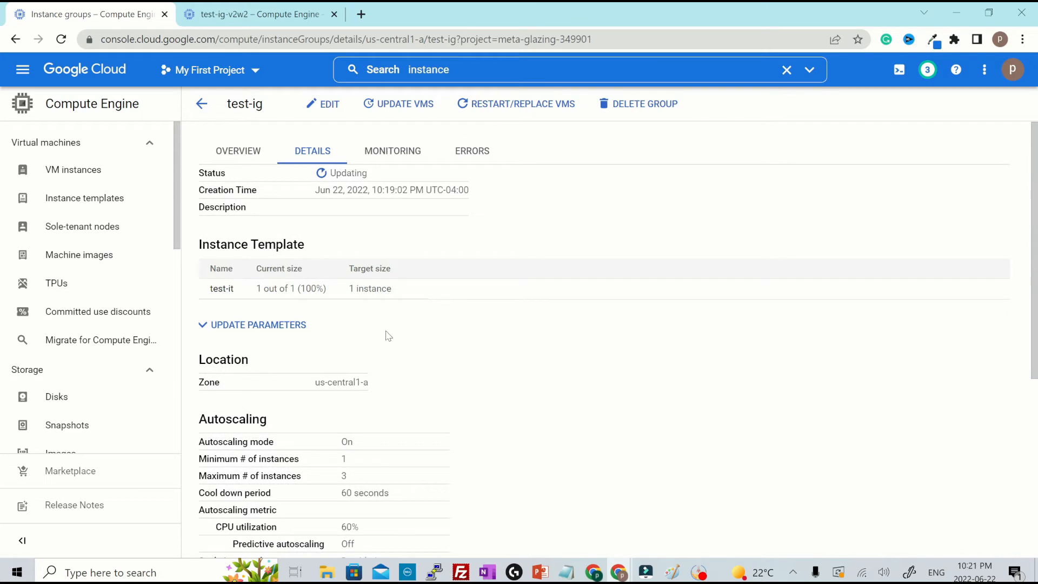
Examine test-ig's monitoring charts and its error list, ending back on the group overview.
{"action": "left_click", "coordinate": [382, 154]}
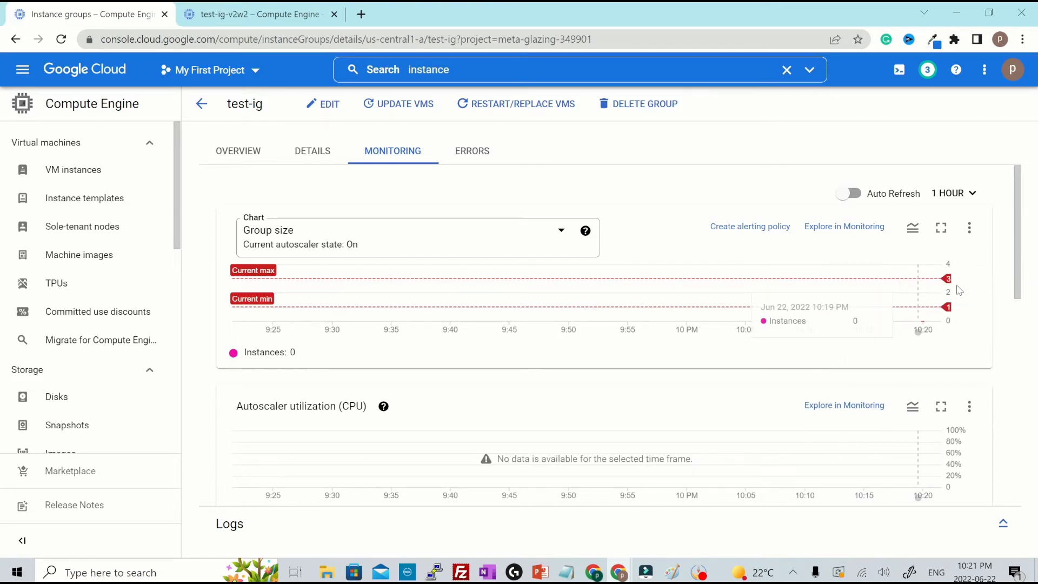
{"action": "scroll", "coordinate": [559, 359], "scroll_direction": "down", "scroll_amount": 4}
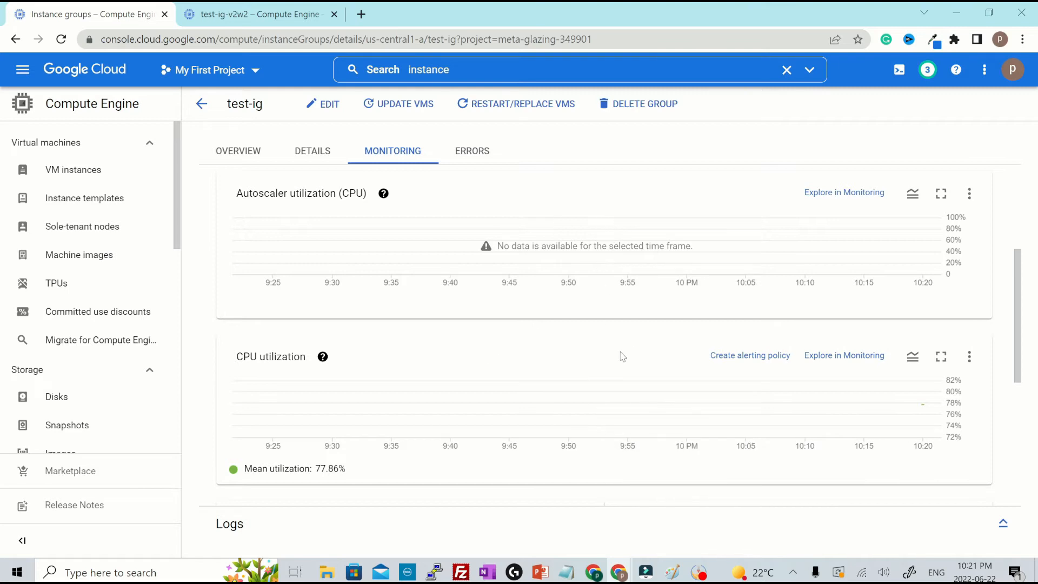
{"action": "scroll", "coordinate": [622, 357], "scroll_direction": "down", "scroll_amount": 4}
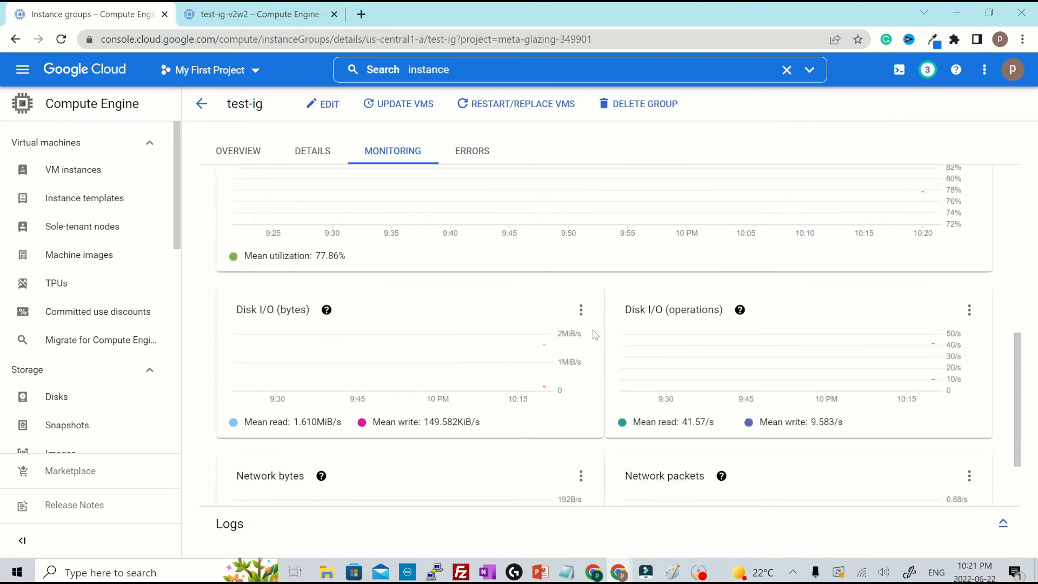
{"action": "scroll", "coordinate": [762, 262], "scroll_direction": "down", "scroll_amount": 2}
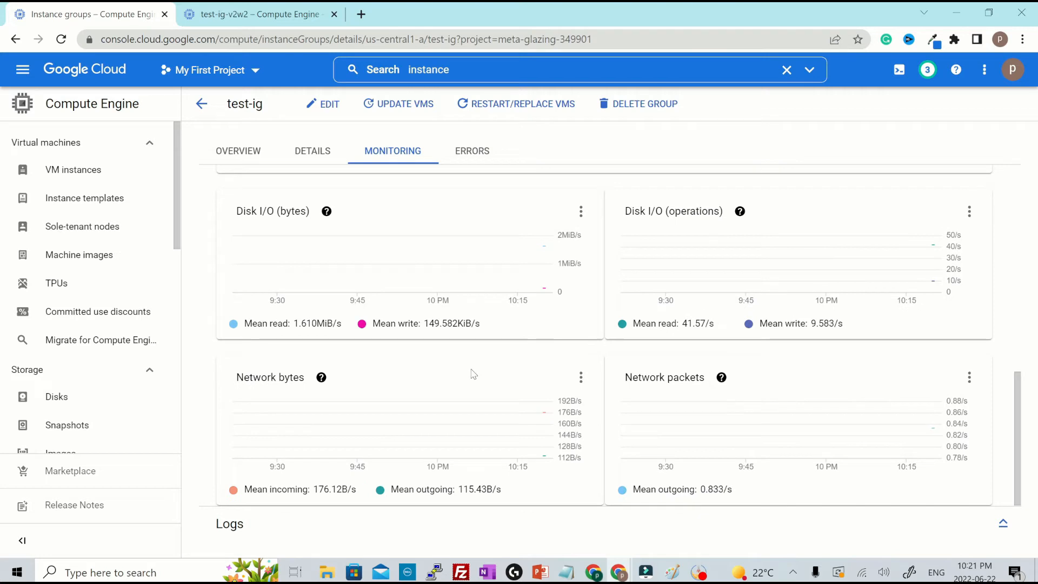
{"action": "scroll", "coordinate": [578, 424], "scroll_direction": "up", "scroll_amount": 5}
{"action": "scroll", "coordinate": [579, 424], "scroll_direction": "up", "scroll_amount": 3}
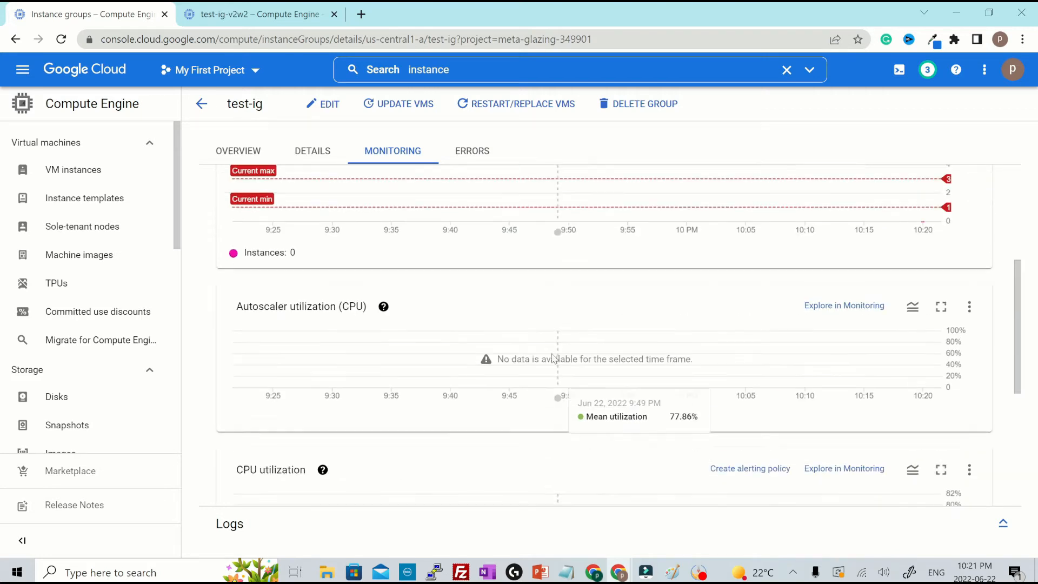
{"action": "left_click", "coordinate": [472, 151]}
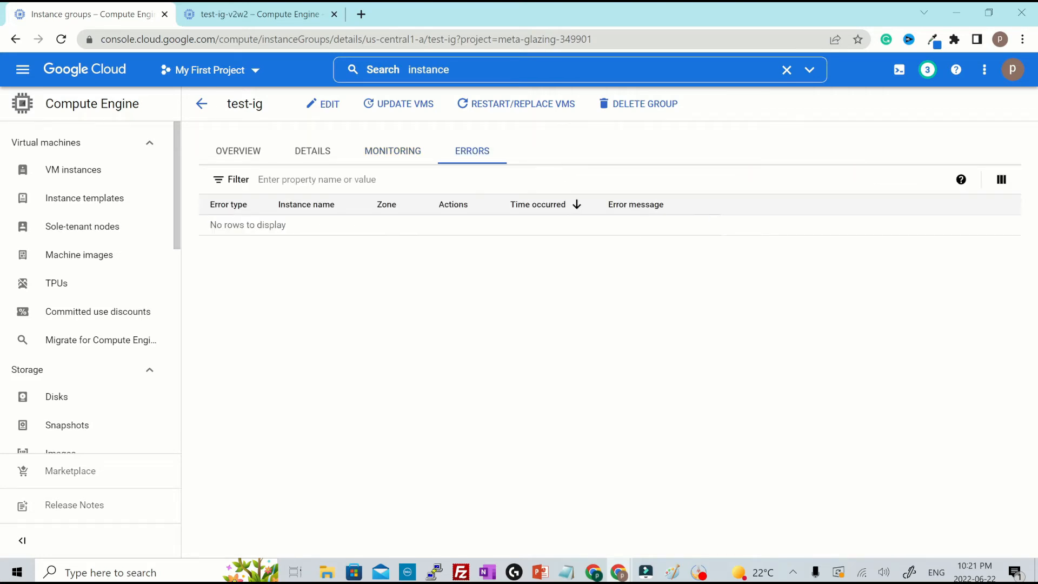
{"action": "left_click", "coordinate": [239, 150]}
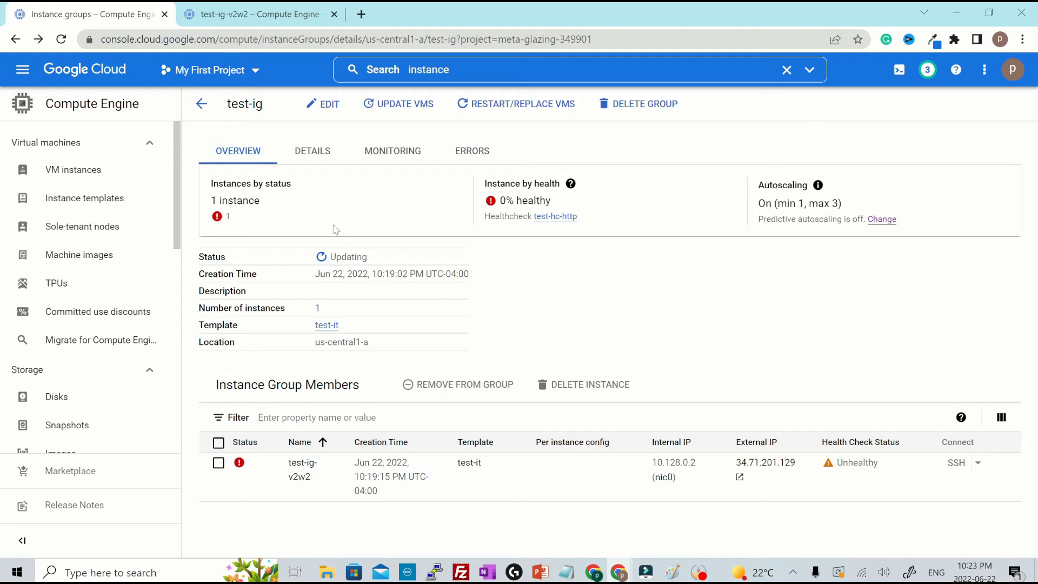
Edit test-ig and set its minimum number of instances to 2.
{"action": "left_click", "coordinate": [327, 105]}
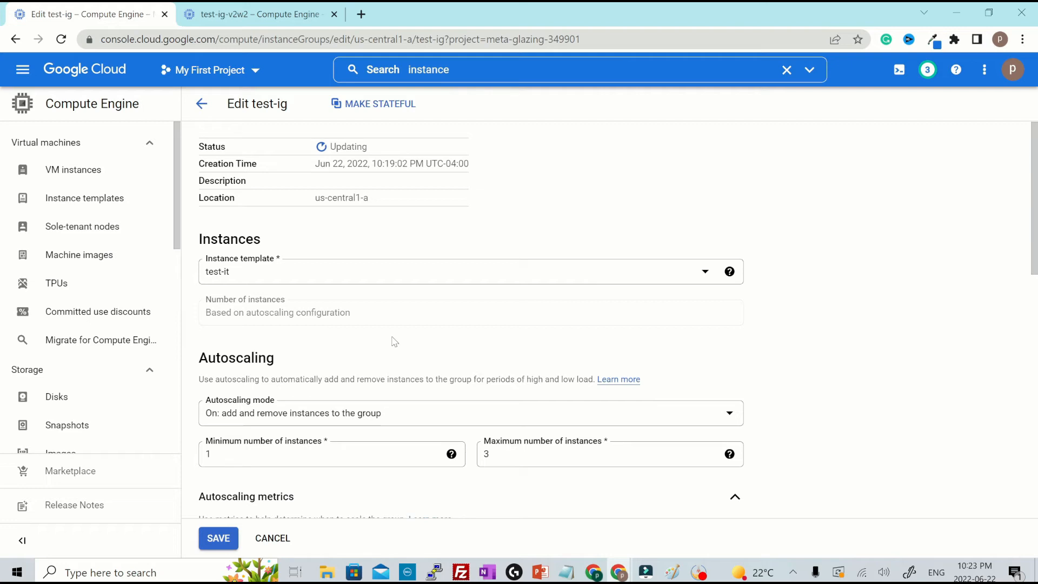
{"action": "scroll", "coordinate": [327, 338], "scroll_direction": "down", "scroll_amount": 3}
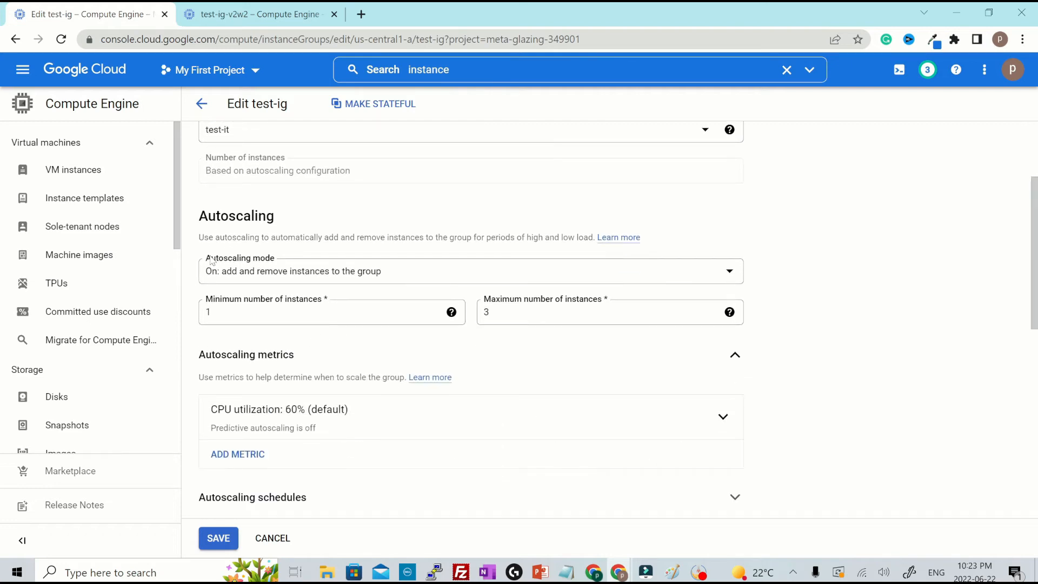
{"action": "left_click_drag", "start_coordinate": [218, 313], "coordinate": [171, 320]}
{"action": "type", "text": "2"}
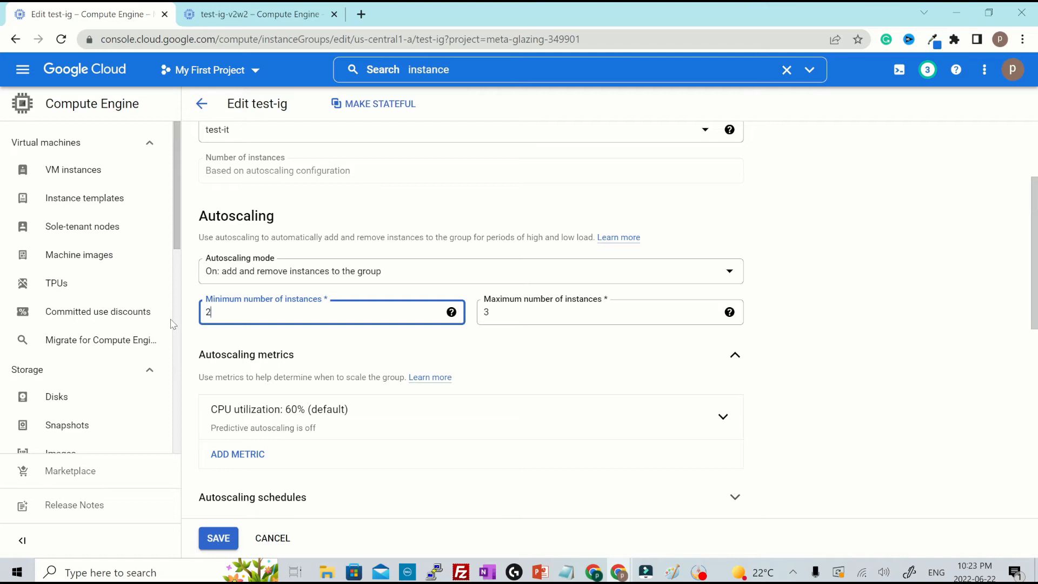
Set the autohealing initial delay to 50 seconds and save the changes to test-ig.
{"action": "scroll", "coordinate": [296, 206], "scroll_direction": "down", "scroll_amount": 4}
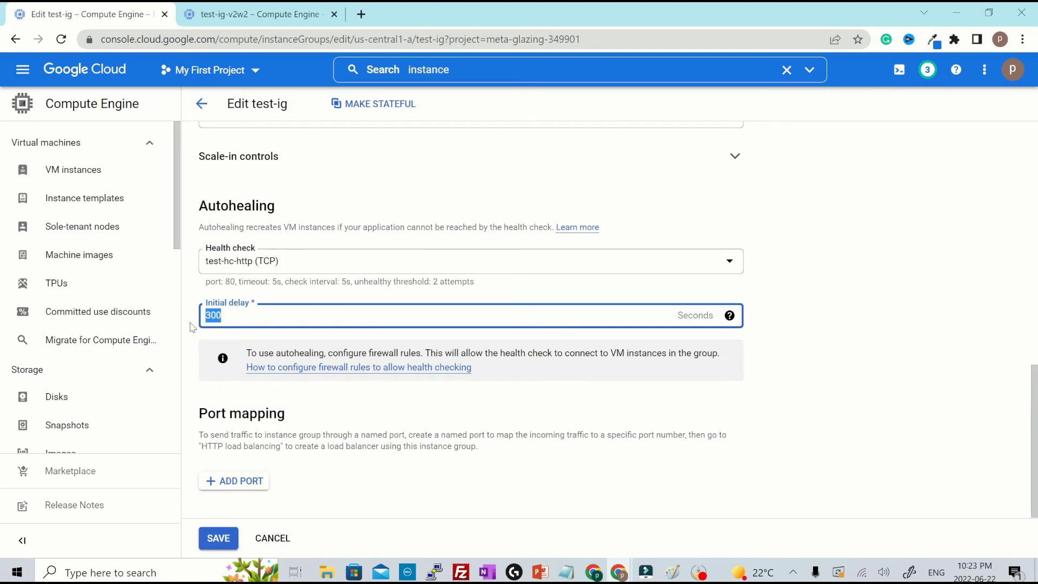
{"action": "type", "text": "50"}
{"action": "scroll", "coordinate": [390, 486], "scroll_direction": "down", "scroll_amount": 1}
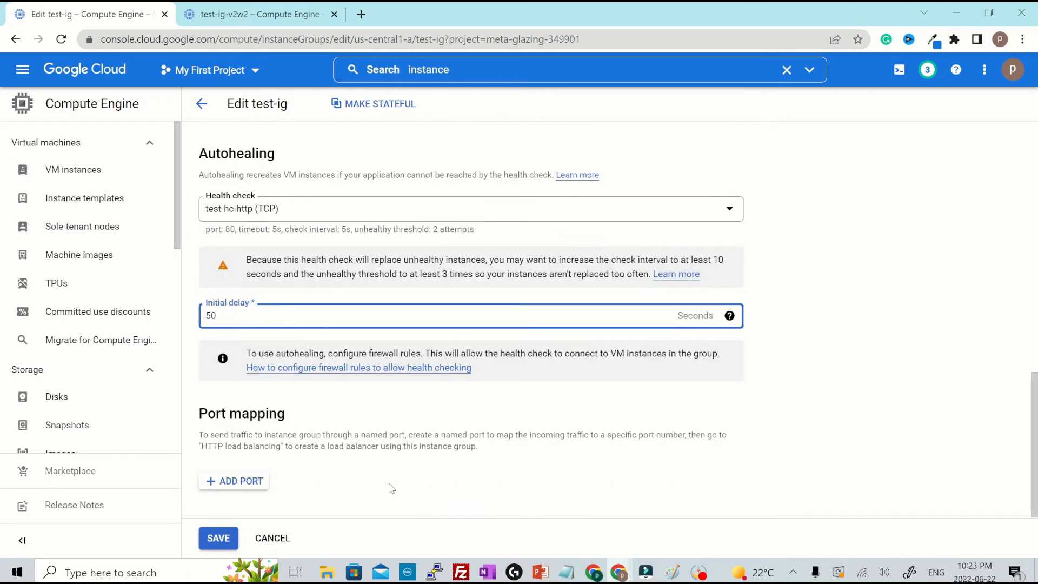
{"action": "left_click", "coordinate": [214, 539]}
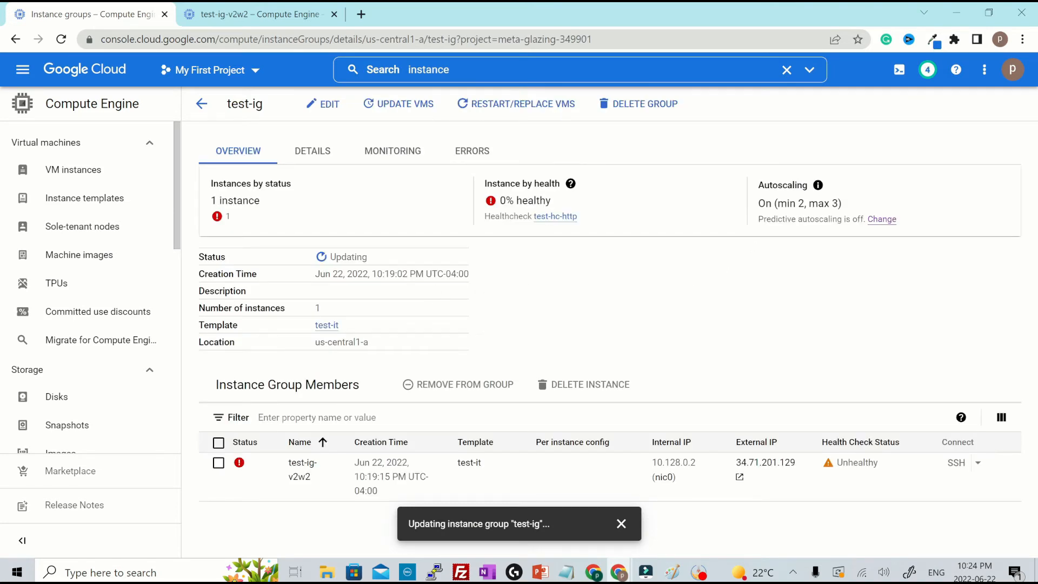
Check the autoscaling limits in test-ig's overview and return to the instance groups list.
{"action": "left_click_drag", "start_coordinate": [777, 204], "coordinate": [838, 203]}
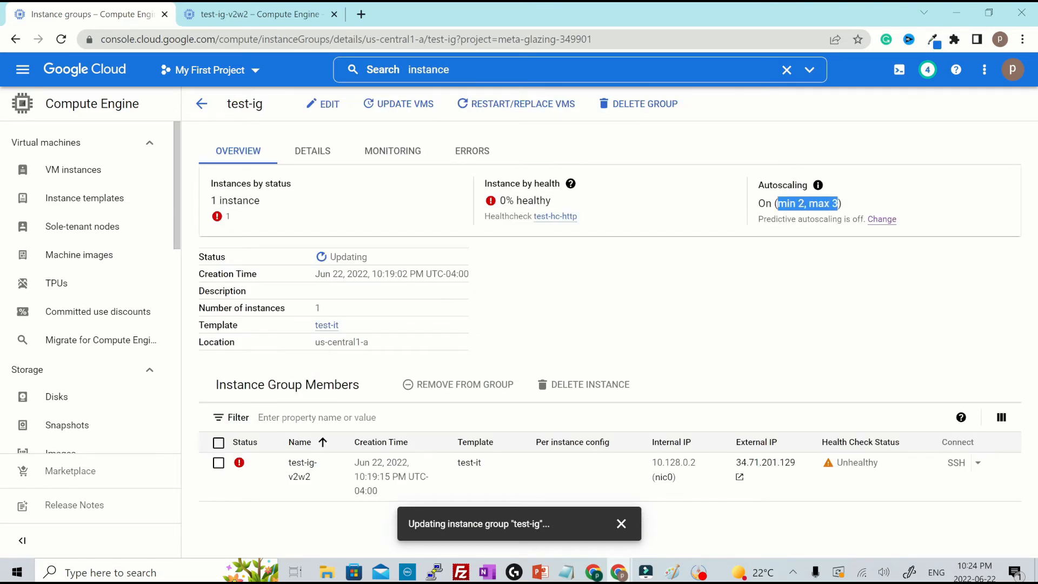
{"action": "left_click", "coordinate": [573, 336]}
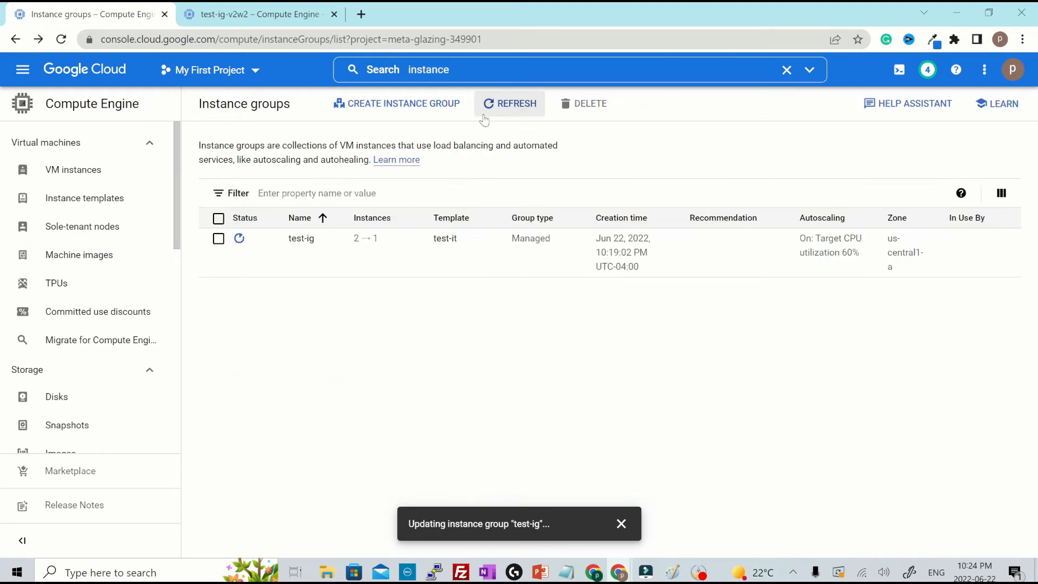
Refresh the instance groups list and examine test-ig's overview, including its member instances.
{"action": "left_click", "coordinate": [478, 115]}
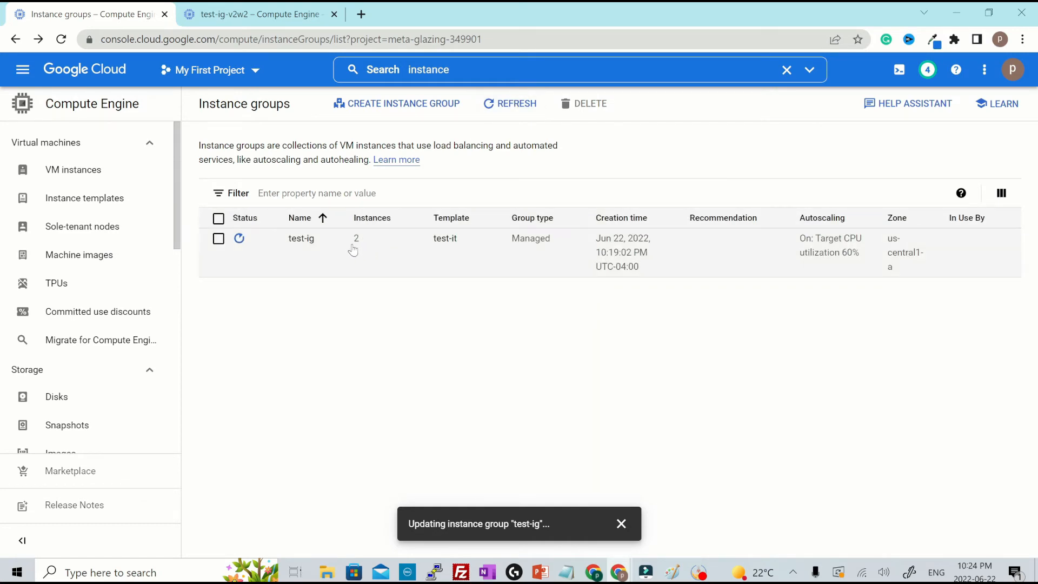
{"action": "left_click", "coordinate": [301, 238]}
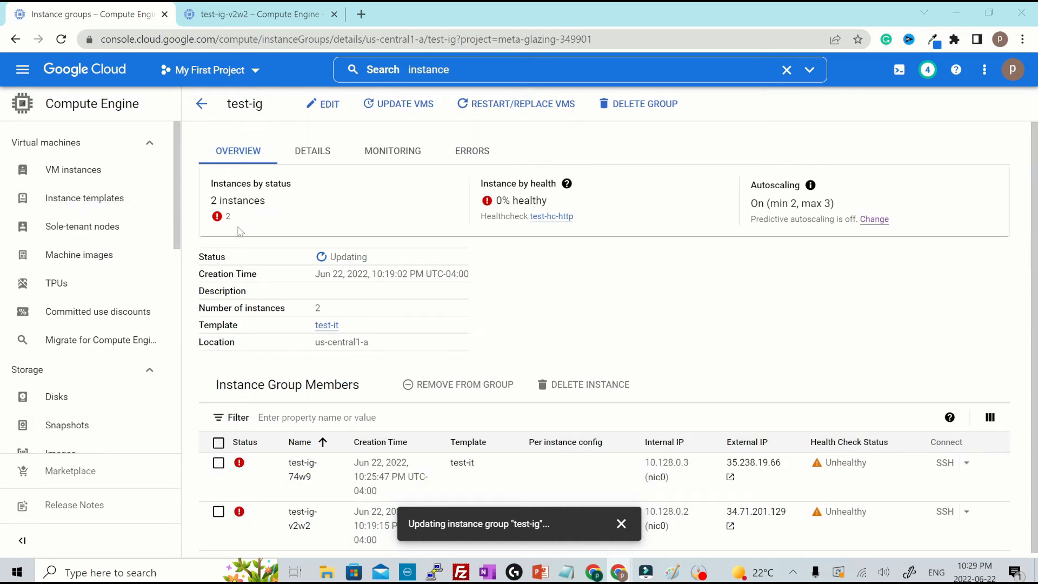
{"action": "scroll", "coordinate": [551, 330], "scroll_direction": "down", "scroll_amount": 1}
{"action": "left_click_drag", "start_coordinate": [226, 105], "coordinate": [273, 106]}
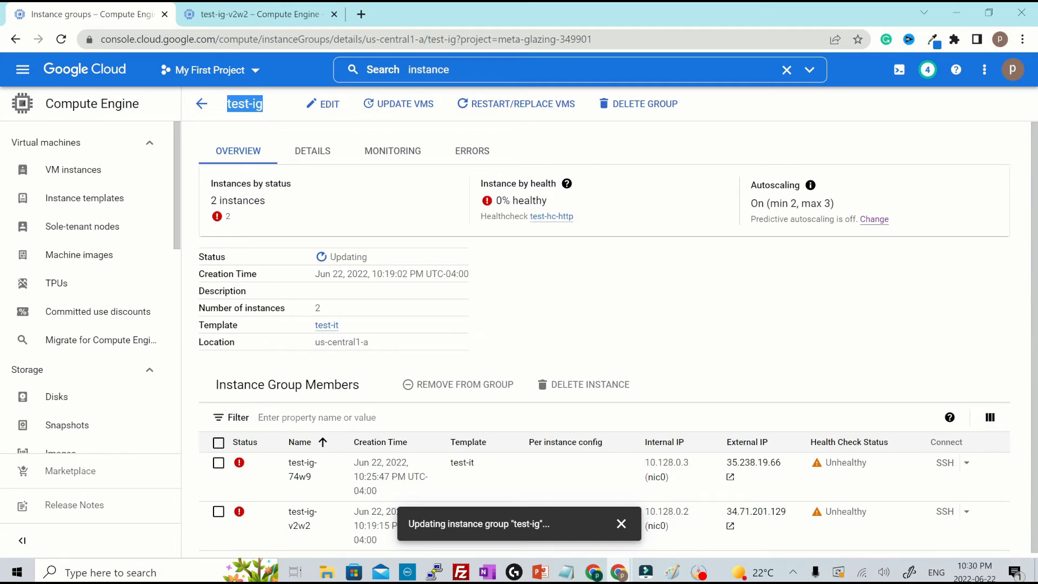
{"action": "key", "text": "ctrl+2"}
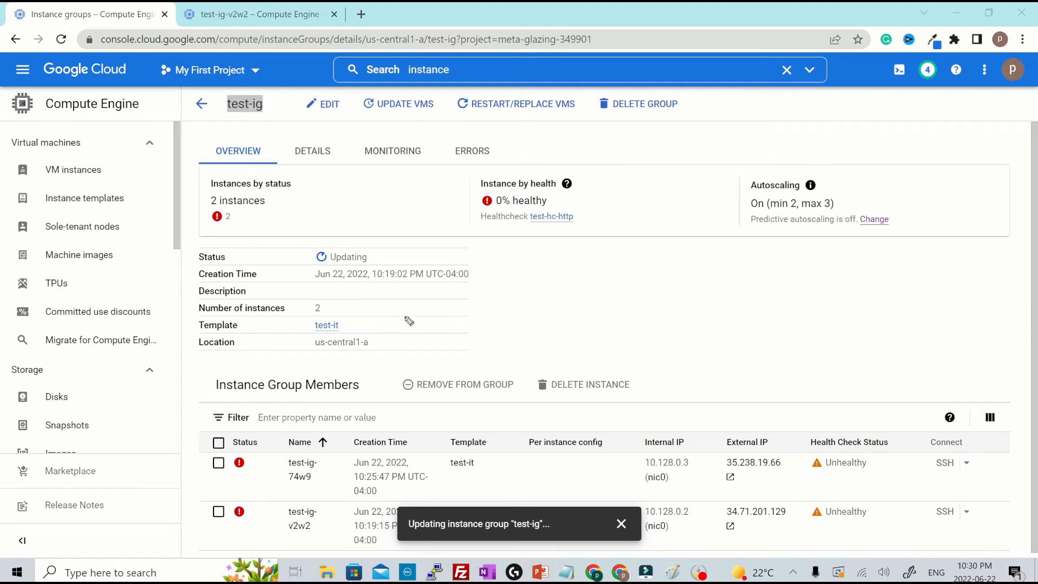
{"action": "mouse_move", "coordinate": [393, 305]}
{"action": "left_mouse_down"}
{"action": "mouse_move", "coordinate": [394, 347]}
{"action": "mouse_move", "coordinate": [437, 296]}
{"action": "left_mouse_up"}
{"action": "left_click_drag", "start_coordinate": [423, 300], "coordinate": [424, 339]}
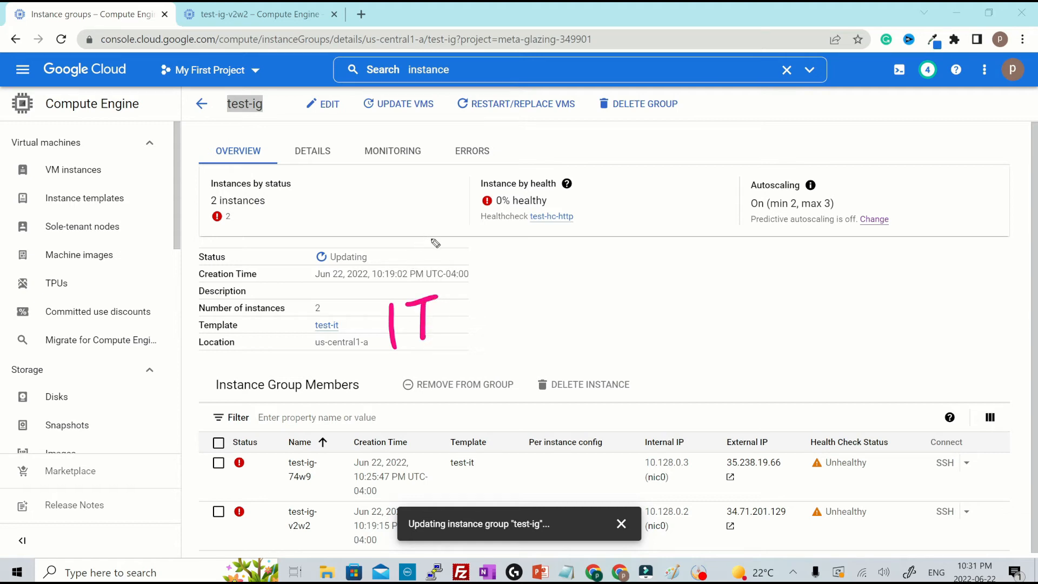
{"action": "left_click_drag", "start_coordinate": [439, 236], "coordinate": [414, 261]}
{"action": "left_click_drag", "start_coordinate": [414, 261], "coordinate": [433, 258]}
{"action": "mouse_move", "coordinate": [386, 214]}
{"action": "left_mouse_down"}
{"action": "mouse_move", "coordinate": [386, 233]}
{"action": "mouse_move", "coordinate": [436, 202]}
{"action": "left_mouse_up"}
{"action": "mouse_move", "coordinate": [460, 254]}
{"action": "left_mouse_down"}
{"action": "mouse_move", "coordinate": [471, 244]}
{"action": "mouse_move", "coordinate": [567, 241]}
{"action": "left_mouse_up"}
{"action": "mouse_move", "coordinate": [464, 286]}
{"action": "left_mouse_down"}
{"action": "mouse_move", "coordinate": [551, 260]}
{"action": "mouse_move", "coordinate": [609, 259]}
{"action": "left_mouse_up"}
{"action": "mouse_move", "coordinate": [437, 276]}
{"action": "left_mouse_down"}
{"action": "mouse_move", "coordinate": [365, 339]}
{"action": "mouse_move", "coordinate": [427, 286]}
{"action": "left_mouse_up"}
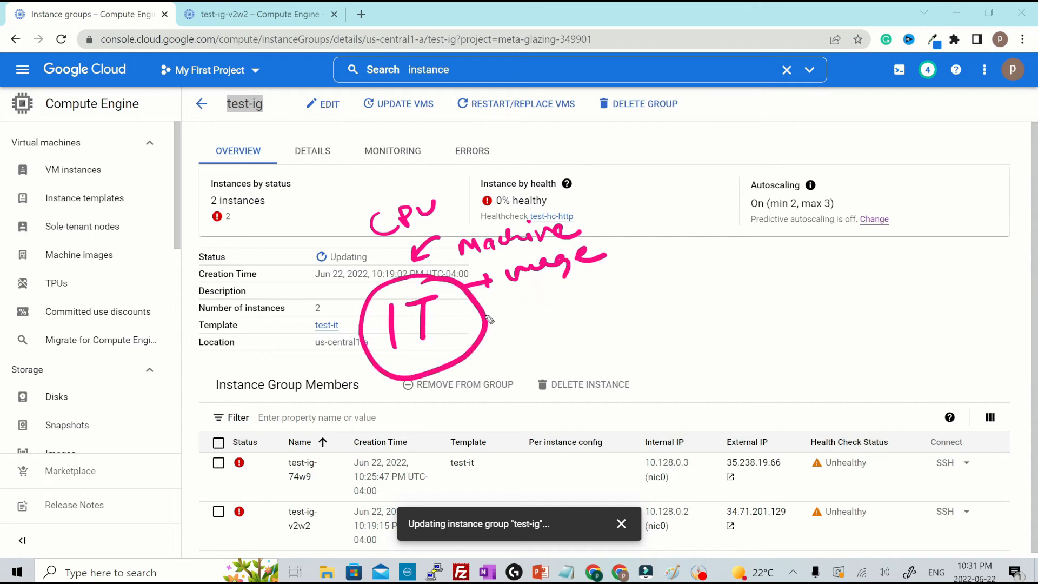
{"action": "mouse_move", "coordinate": [487, 338]}
{"action": "left_mouse_down"}
{"action": "mouse_move", "coordinate": [584, 326]}
{"action": "mouse_move", "coordinate": [583, 342]}
{"action": "left_mouse_up"}
{"action": "left_click_drag", "start_coordinate": [600, 280], "coordinate": [593, 367]}
{"action": "mouse_move", "coordinate": [603, 283]}
{"action": "left_mouse_down"}
{"action": "mouse_move", "coordinate": [692, 336]}
{"action": "mouse_move", "coordinate": [692, 351]}
{"action": "left_mouse_up"}
{"action": "mouse_move", "coordinate": [618, 301]}
{"action": "left_mouse_down"}
{"action": "mouse_move", "coordinate": [620, 334]}
{"action": "mouse_move", "coordinate": [649, 326]}
{"action": "mouse_move", "coordinate": [679, 295]}
{"action": "mouse_move", "coordinate": [695, 315]}
{"action": "left_mouse_up"}
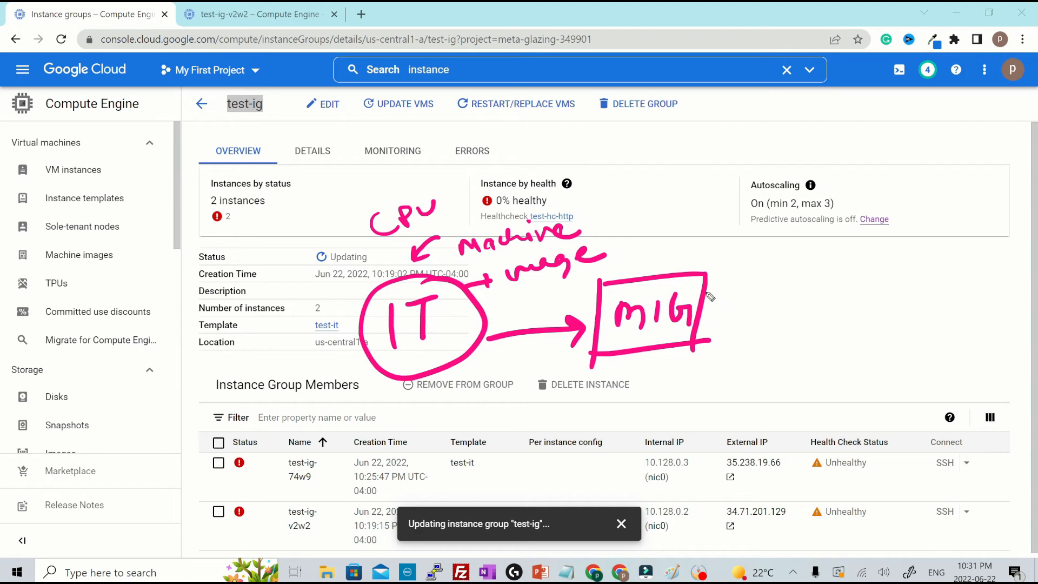
{"action": "mouse_move", "coordinate": [705, 297]}
{"action": "left_mouse_down"}
{"action": "mouse_move", "coordinate": [757, 276]}
{"action": "mouse_move", "coordinate": [755, 291]}
{"action": "mouse_move", "coordinate": [781, 255]}
{"action": "mouse_move", "coordinate": [755, 325]}
{"action": "mouse_move", "coordinate": [738, 338]}
{"action": "mouse_move", "coordinate": [788, 339]}
{"action": "mouse_move", "coordinate": [768, 339]}
{"action": "mouse_move", "coordinate": [801, 308]}
{"action": "left_mouse_up"}
{"action": "mouse_move", "coordinate": [717, 338]}
{"action": "left_mouse_down"}
{"action": "mouse_move", "coordinate": [701, 340]}
{"action": "mouse_move", "coordinate": [758, 390]}
{"action": "left_mouse_up"}
{"action": "mouse_move", "coordinate": [790, 354]}
{"action": "left_mouse_down"}
{"action": "mouse_move", "coordinate": [773, 395]}
{"action": "mouse_move", "coordinate": [787, 360]}
{"action": "left_mouse_up"}
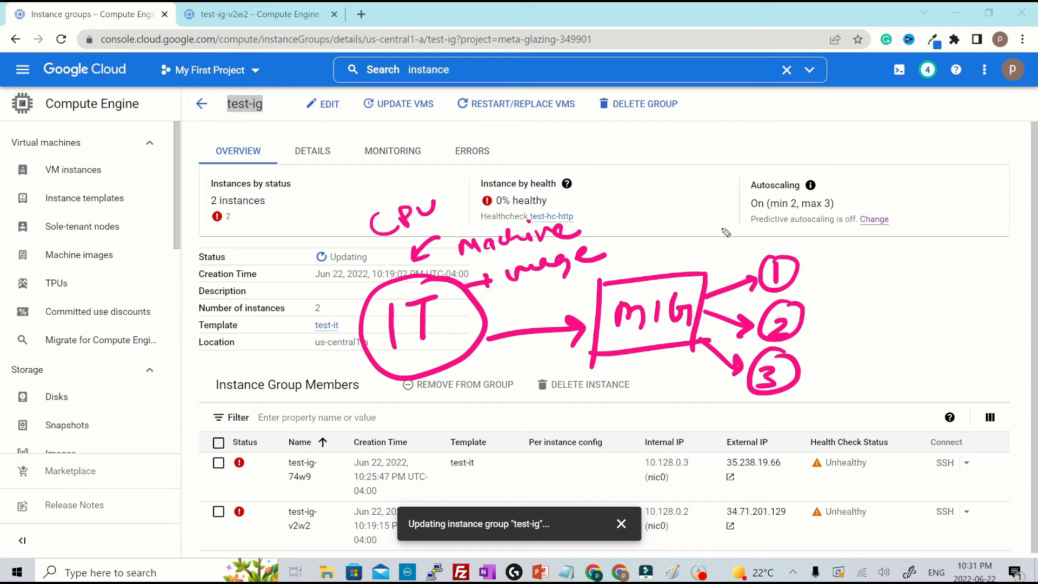
{"action": "mouse_move", "coordinate": [870, 200]}
{"action": "left_mouse_down"}
{"action": "mouse_move", "coordinate": [798, 249]}
{"action": "mouse_move", "coordinate": [816, 250]}
{"action": "mouse_move", "coordinate": [822, 288]}
{"action": "mouse_move", "coordinate": [836, 292]}
{"action": "left_mouse_up"}
{"action": "mouse_move", "coordinate": [837, 312]}
{"action": "left_mouse_down"}
{"action": "mouse_move", "coordinate": [798, 344]}
{"action": "mouse_move", "coordinate": [816, 343]}
{"action": "left_mouse_up"}
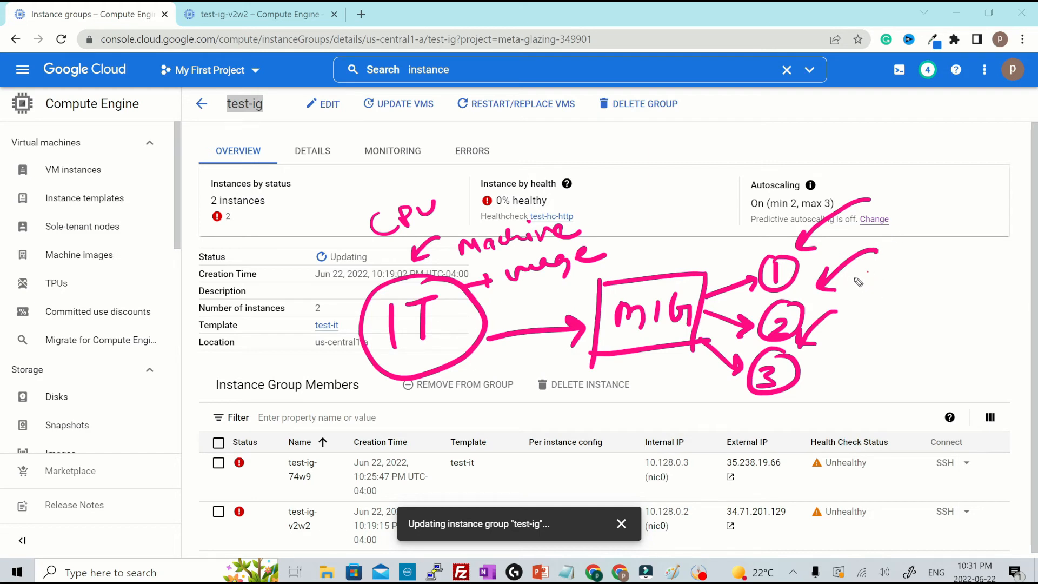
{"action": "mouse_move", "coordinate": [849, 276]}
{"action": "left_mouse_down"}
{"action": "mouse_move", "coordinate": [863, 282]}
{"action": "mouse_move", "coordinate": [842, 305]}
{"action": "left_mouse_up"}
{"action": "mouse_move", "coordinate": [900, 270]}
{"action": "left_mouse_down"}
{"action": "mouse_move", "coordinate": [898, 293]}
{"action": "mouse_move", "coordinate": [944, 284]}
{"action": "mouse_move", "coordinate": [965, 303]}
{"action": "left_mouse_up"}
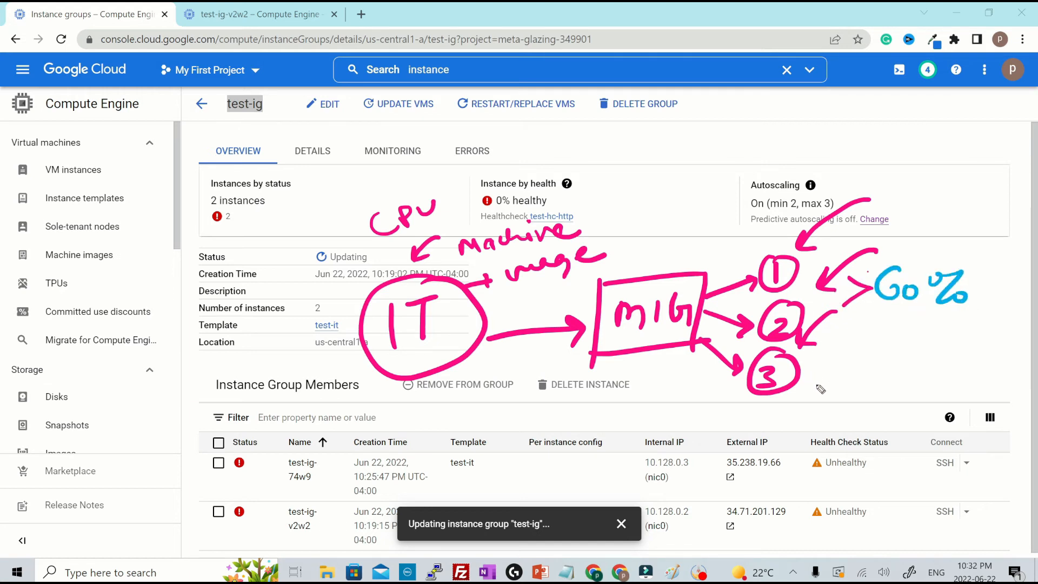
{"action": "left_click_drag", "start_coordinate": [691, 368], "coordinate": [753, 451]}
{"action": "mouse_move", "coordinate": [799, 424]}
{"action": "left_mouse_down"}
{"action": "mouse_move", "coordinate": [847, 422]}
{"action": "mouse_move", "coordinate": [832, 399]}
{"action": "left_mouse_up"}
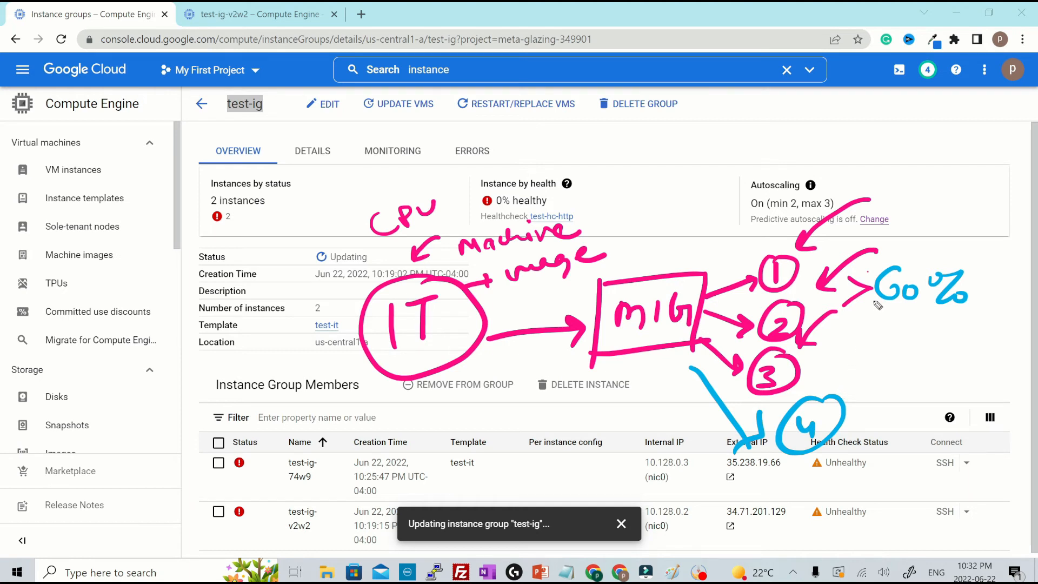
{"action": "left_click_drag", "start_coordinate": [877, 322], "coordinate": [887, 361]}
{"action": "mouse_move", "coordinate": [911, 328]}
{"action": "left_mouse_down"}
{"action": "mouse_move", "coordinate": [898, 359]}
{"action": "mouse_move", "coordinate": [902, 346]}
{"action": "left_mouse_up"}
{"action": "left_click_drag", "start_coordinate": [931, 351], "coordinate": [953, 353]}
{"action": "left_click_drag", "start_coordinate": [978, 335], "coordinate": [952, 372]}
{"action": "left_click_drag", "start_coordinate": [973, 360], "coordinate": [976, 371]}
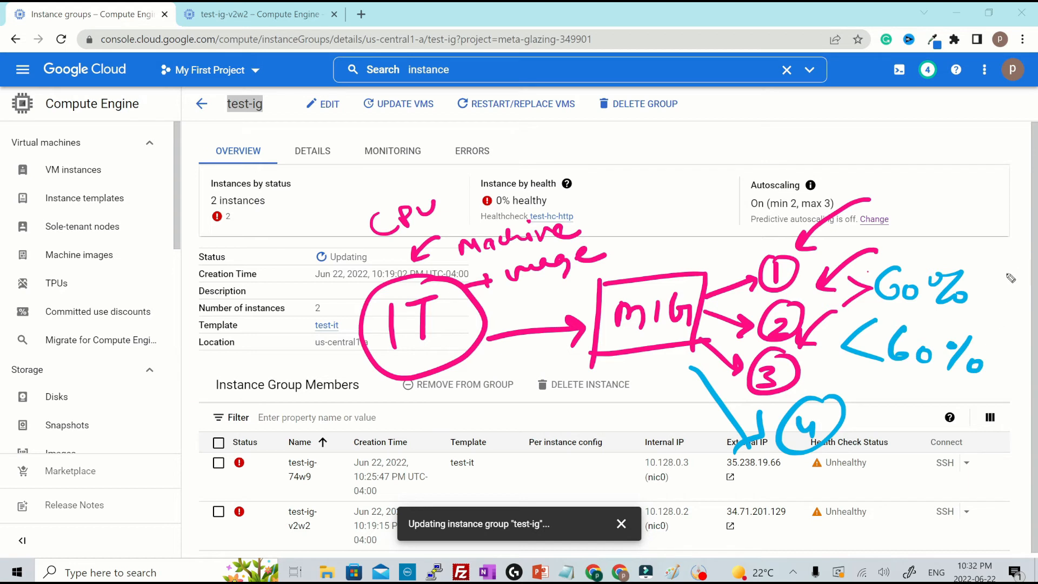
{"action": "left_click_drag", "start_coordinate": [784, 406], "coordinate": [844, 455]}
{"action": "left_click_drag", "start_coordinate": [830, 374], "coordinate": [786, 462]}
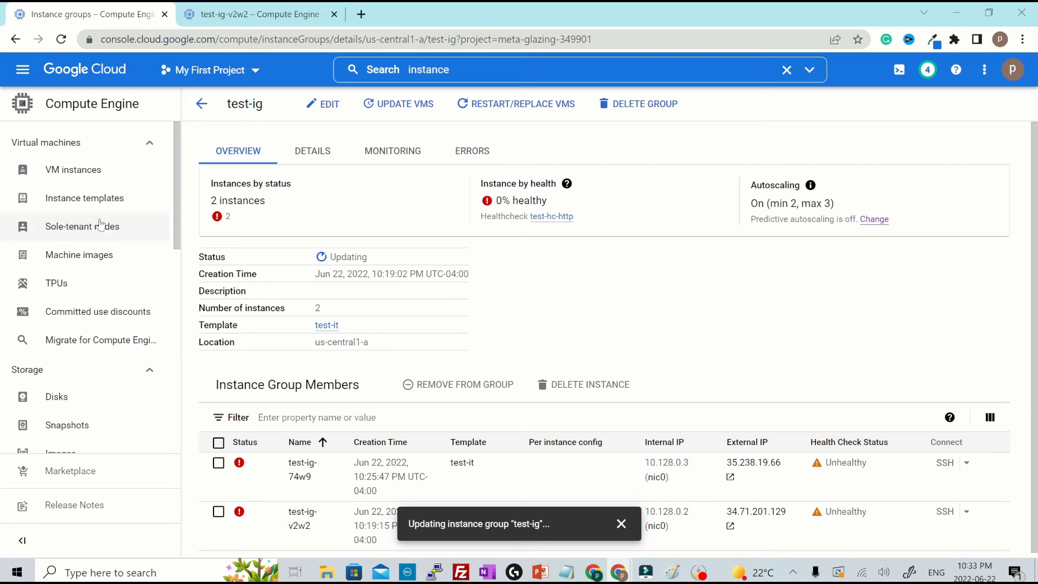
Open the test-it instance template, review the VM creation form based on it through the firewall settings, and return to the template.
{"action": "left_click", "coordinate": [64, 197]}
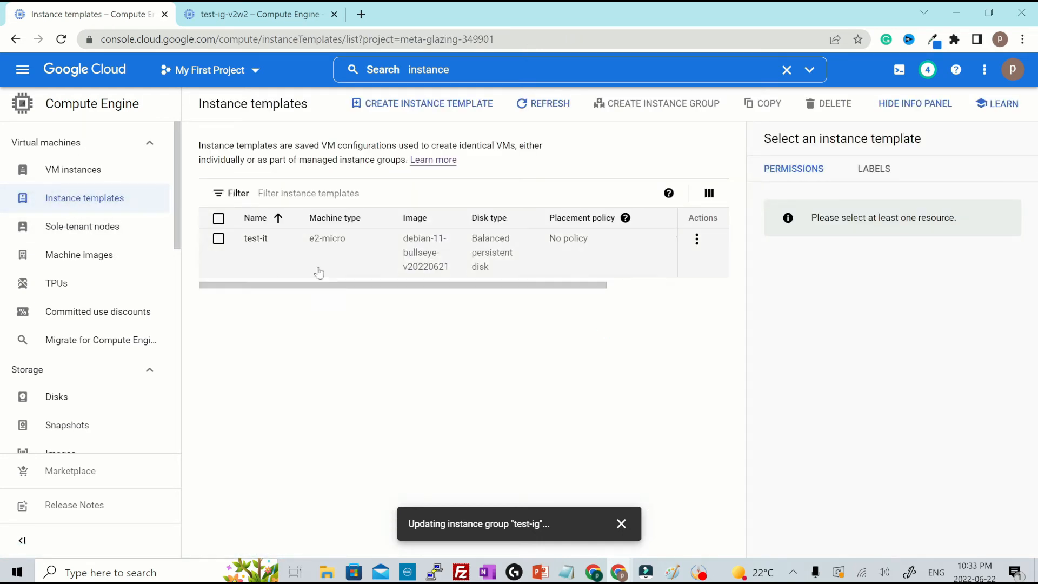
{"action": "left_click", "coordinate": [253, 239]}
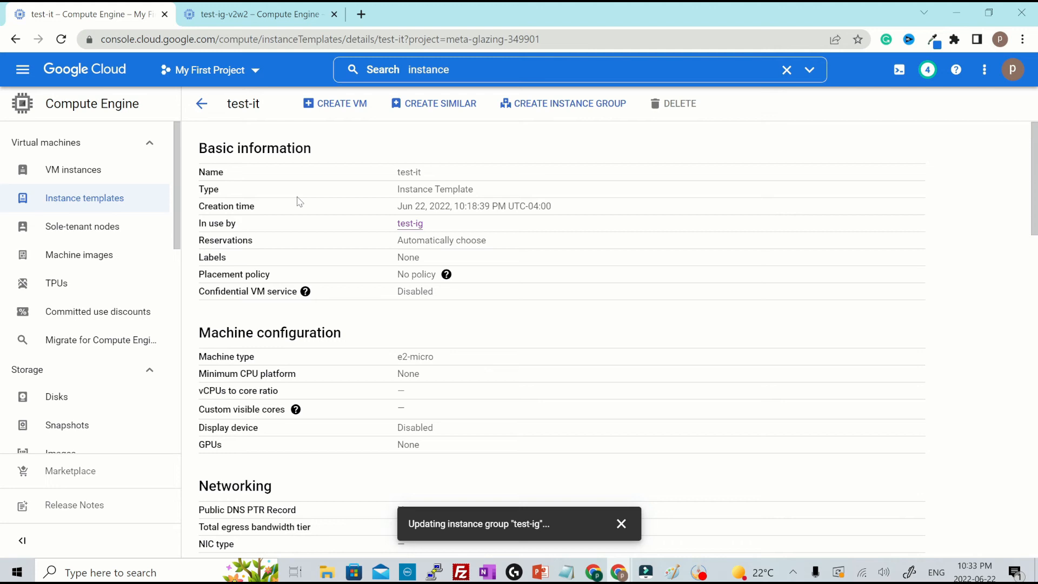
{"action": "left_click", "coordinate": [325, 107]}
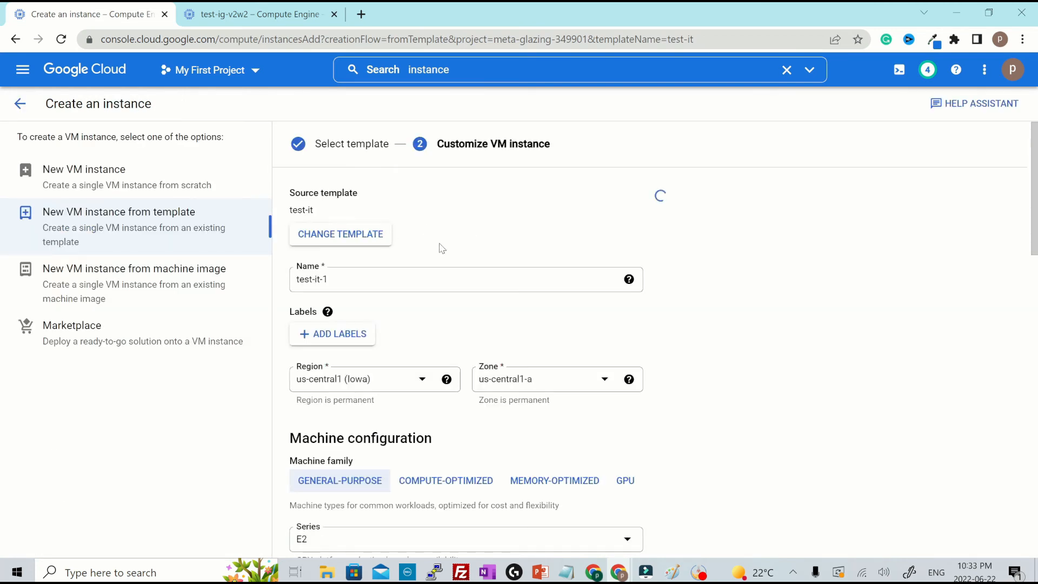
{"action": "scroll", "coordinate": [474, 377], "scroll_direction": "down", "scroll_amount": 5}
{"action": "scroll", "coordinate": [471, 373], "scroll_direction": "down", "scroll_amount": 2}
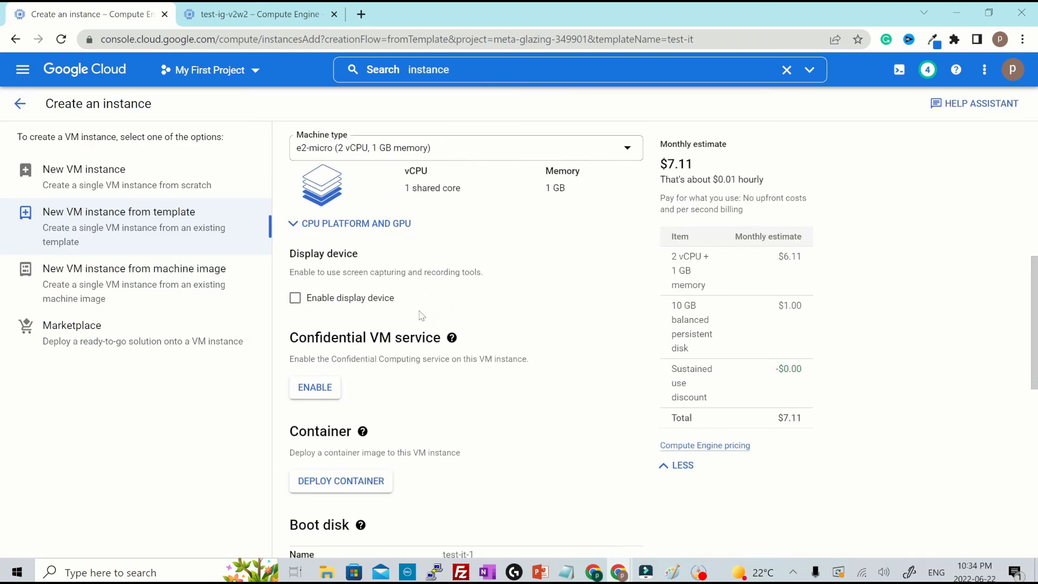
{"action": "scroll", "coordinate": [420, 315], "scroll_direction": "up", "scroll_amount": 3}
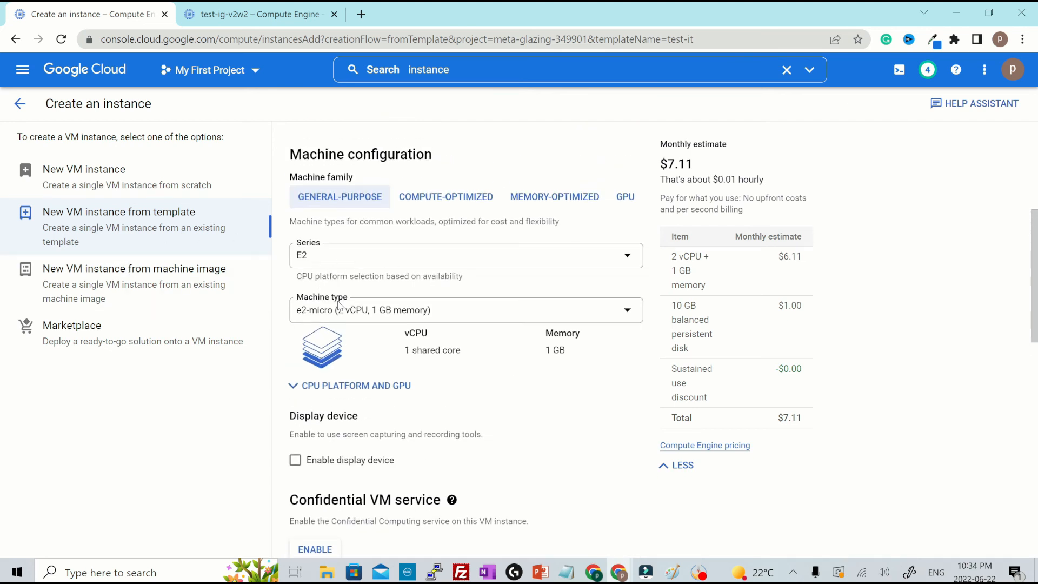
{"action": "scroll", "coordinate": [500, 389], "scroll_direction": "down", "scroll_amount": 10}
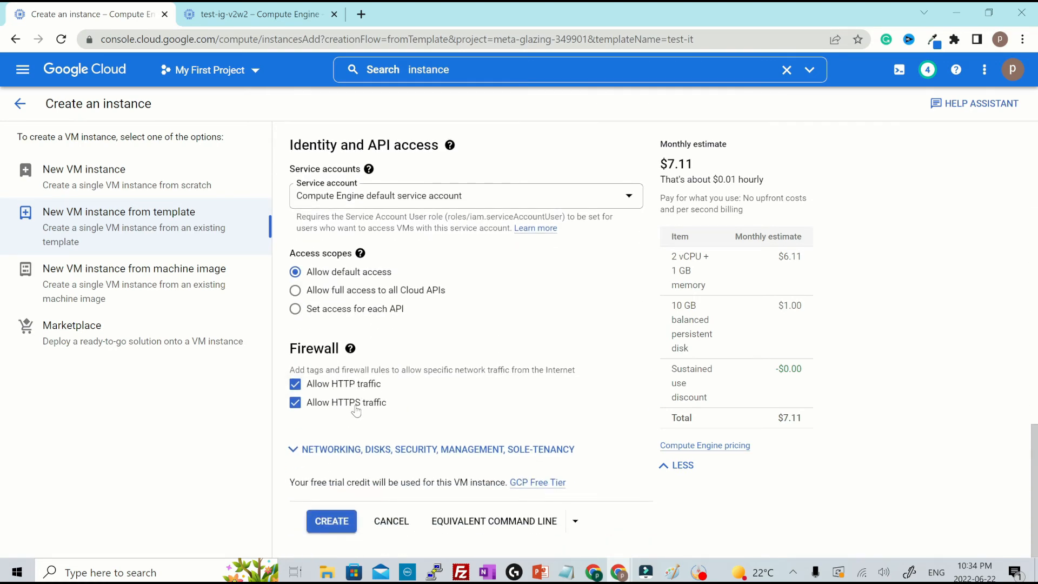
{"action": "key", "text": "alt+Left"}
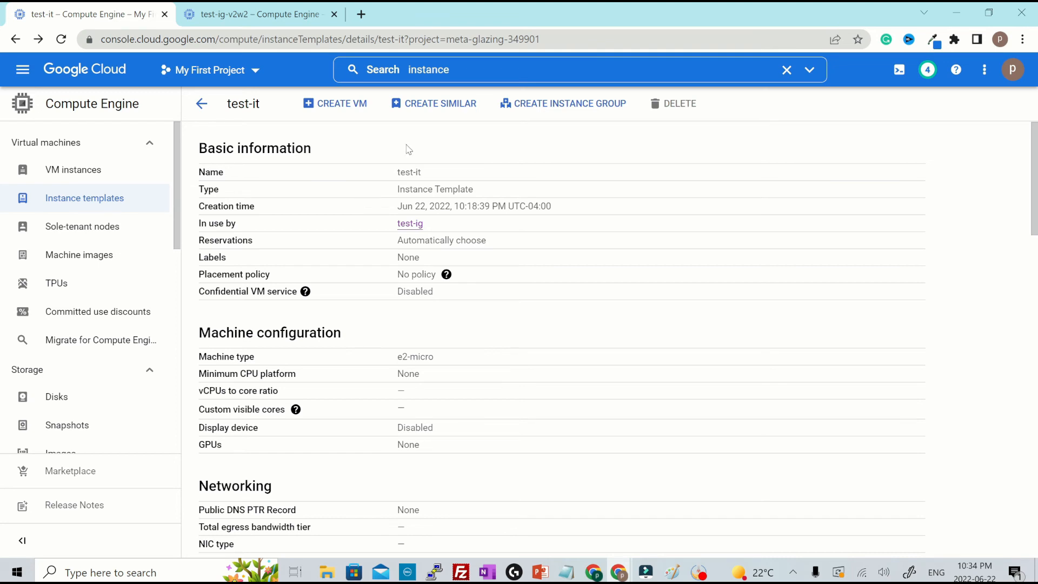
Create a similar instance template named test-it-1 from test-it, with the machine type set to e2-small.
{"action": "left_click", "coordinate": [435, 104]}
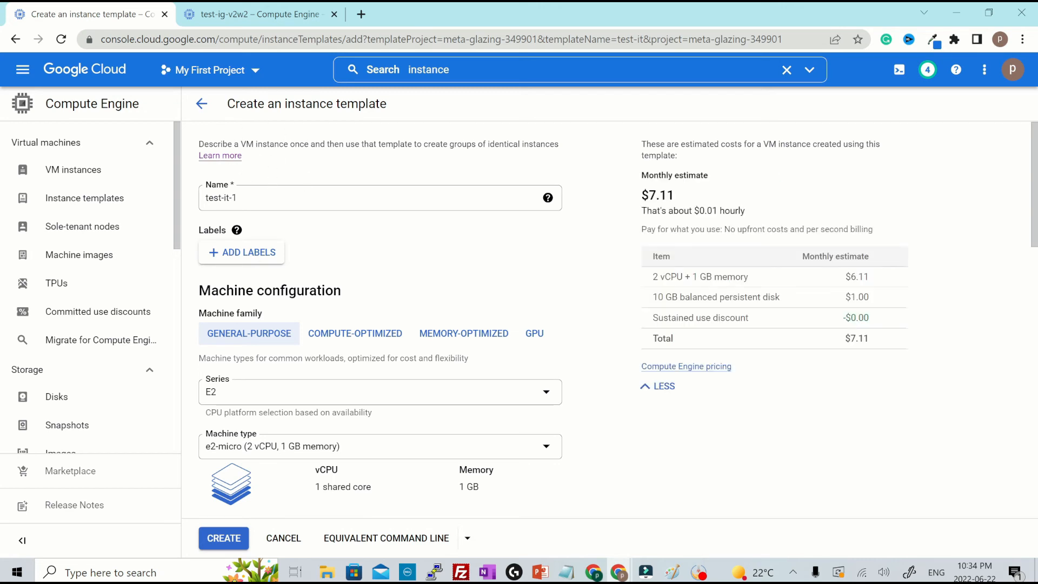
{"action": "left_click", "coordinate": [238, 198]}
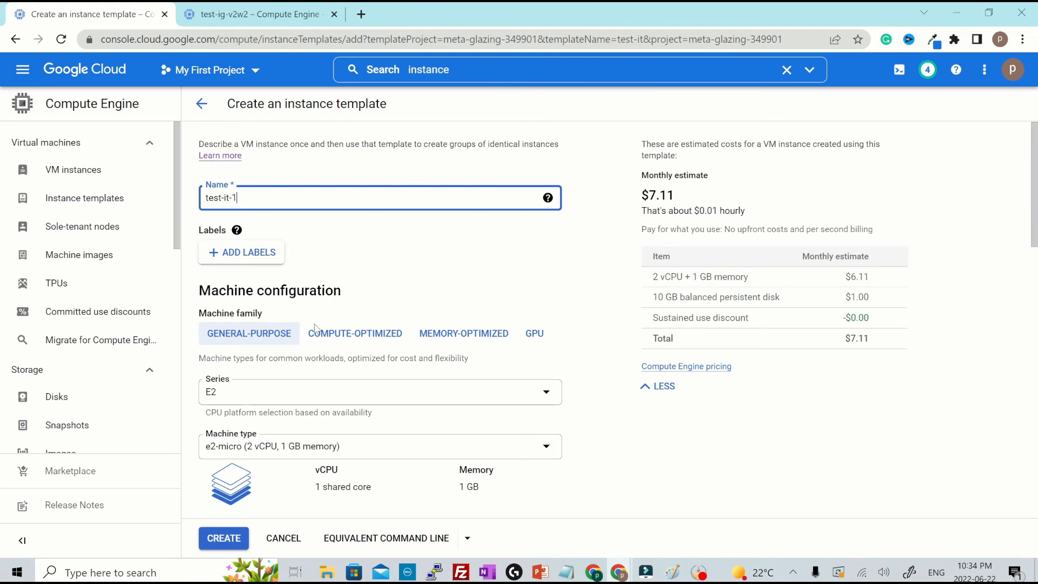
{"action": "scroll", "coordinate": [314, 321], "scroll_direction": "down", "scroll_amount": 3}
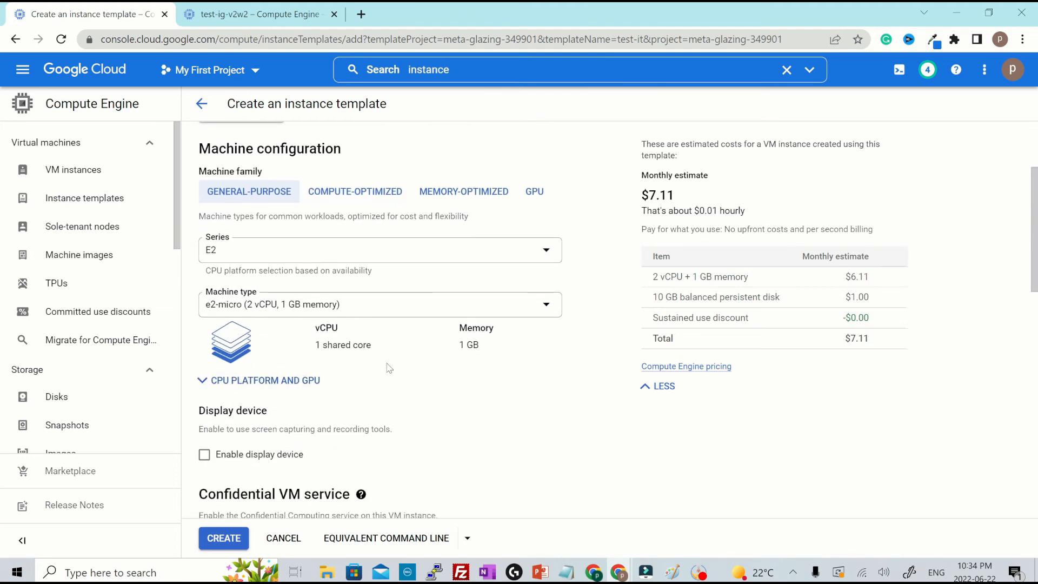
{"action": "scroll", "coordinate": [390, 404], "scroll_direction": "down", "scroll_amount": 1}
{"action": "scroll", "coordinate": [387, 400], "scroll_direction": "up", "scroll_amount": 4}
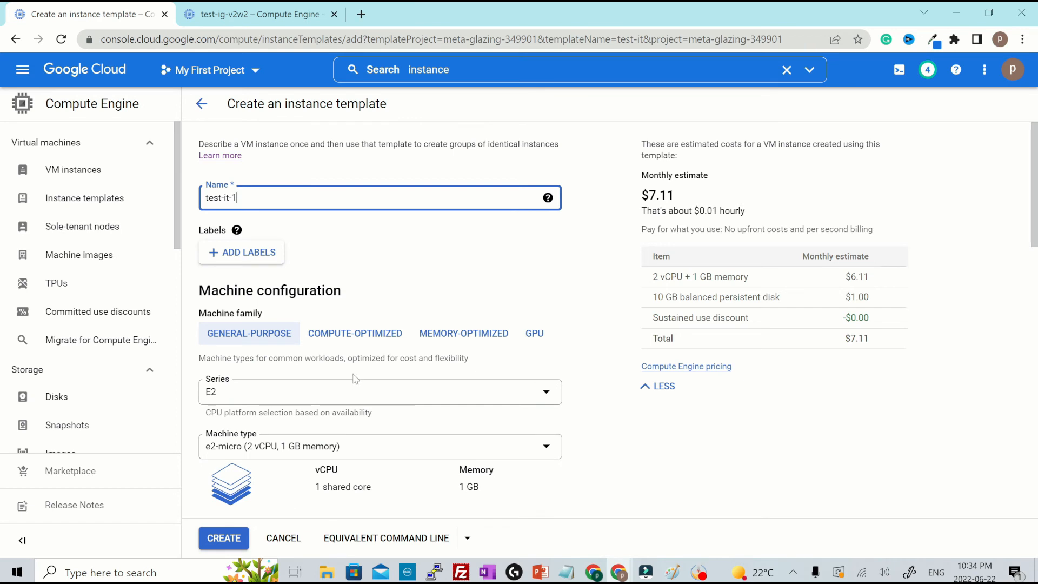
{"action": "left_click", "coordinate": [331, 452]}
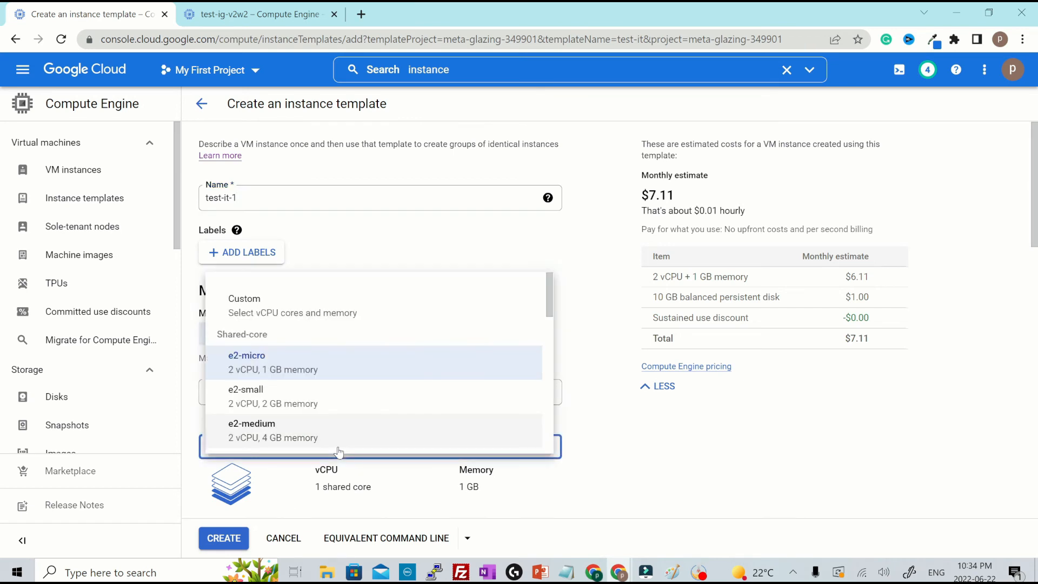
{"action": "left_click", "coordinate": [271, 405]}
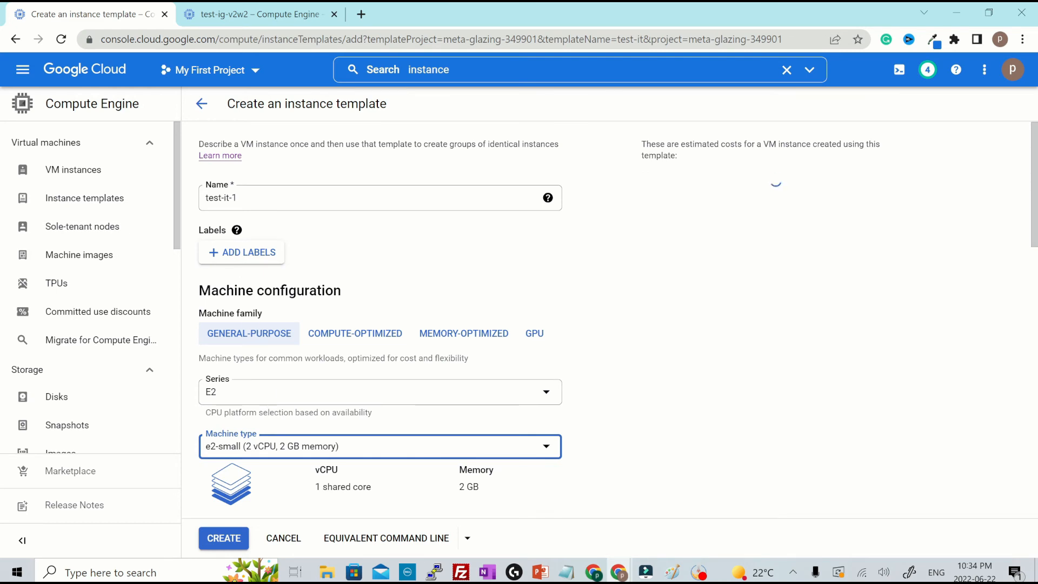
{"action": "left_click", "coordinate": [226, 545]}
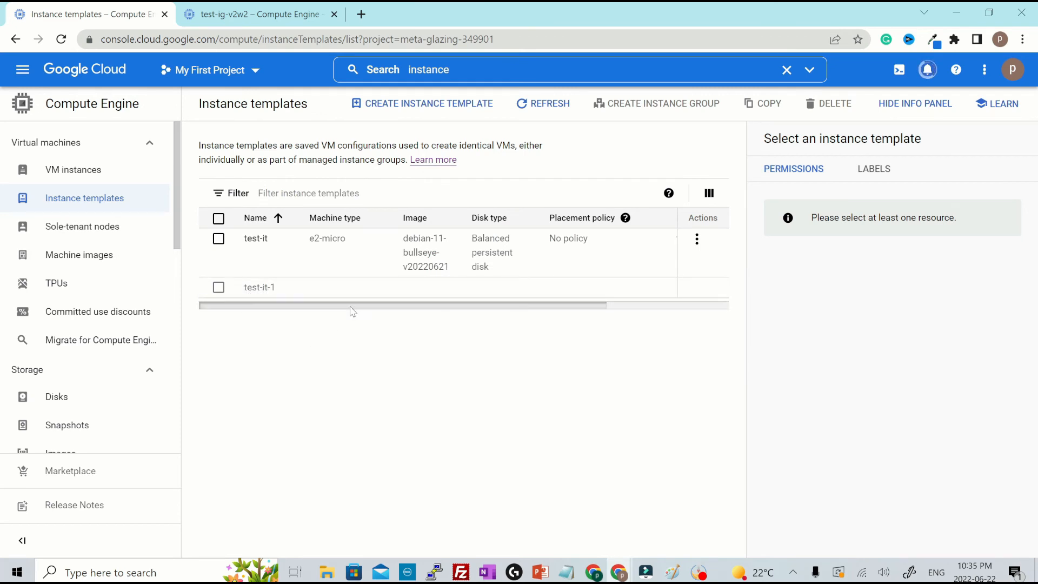
{"action": "left_click_drag", "start_coordinate": [344, 306], "coordinate": [612, 312]}
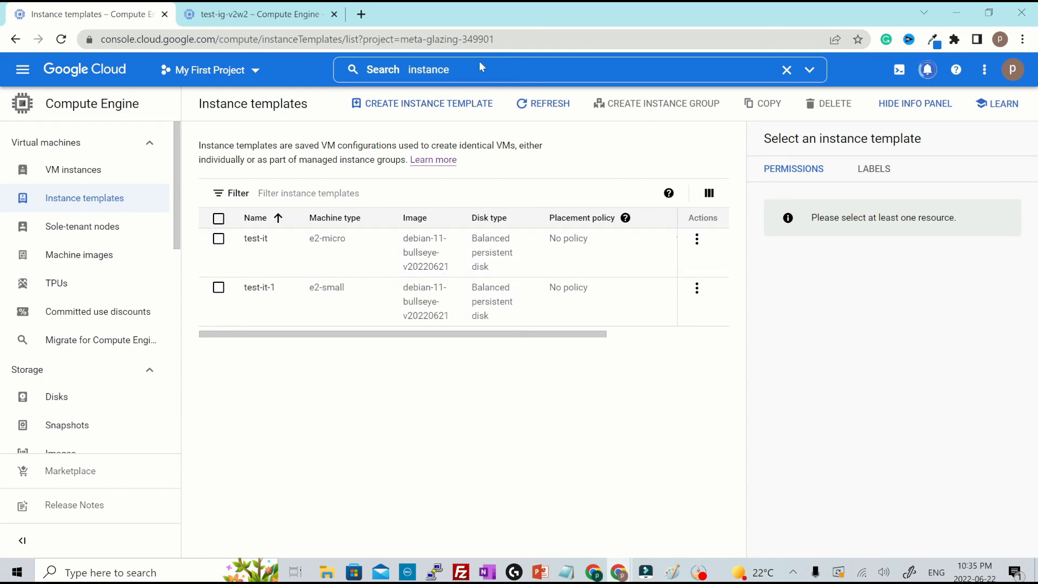
Edit the instance group test-ig to use the instance template test-it-1 and save the change.
{"action": "scroll", "coordinate": [92, 340], "scroll_direction": "down", "scroll_amount": 5}
{"action": "left_click", "coordinate": [75, 227]}
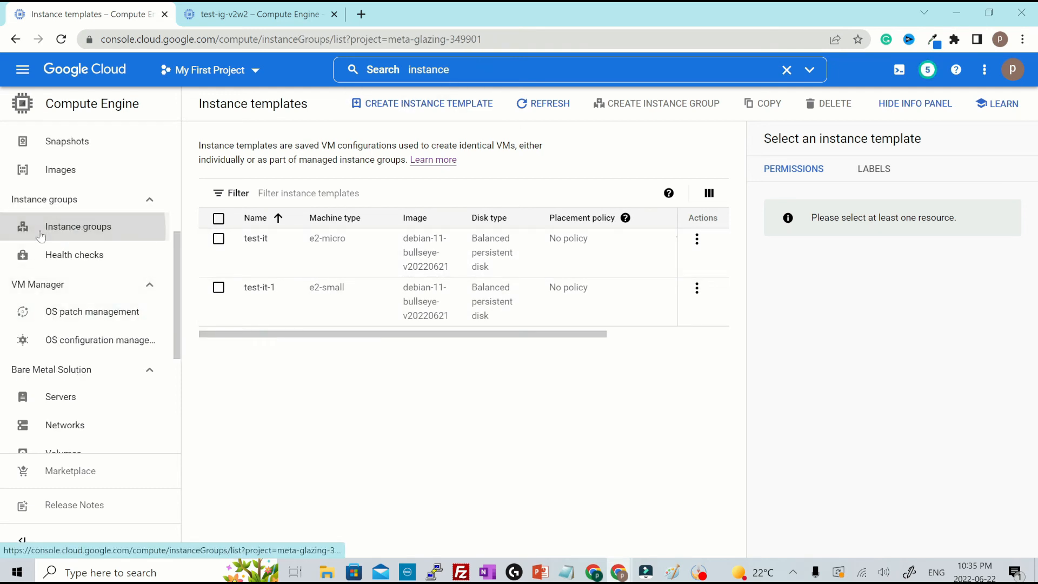
{"action": "left_click", "coordinate": [304, 247]}
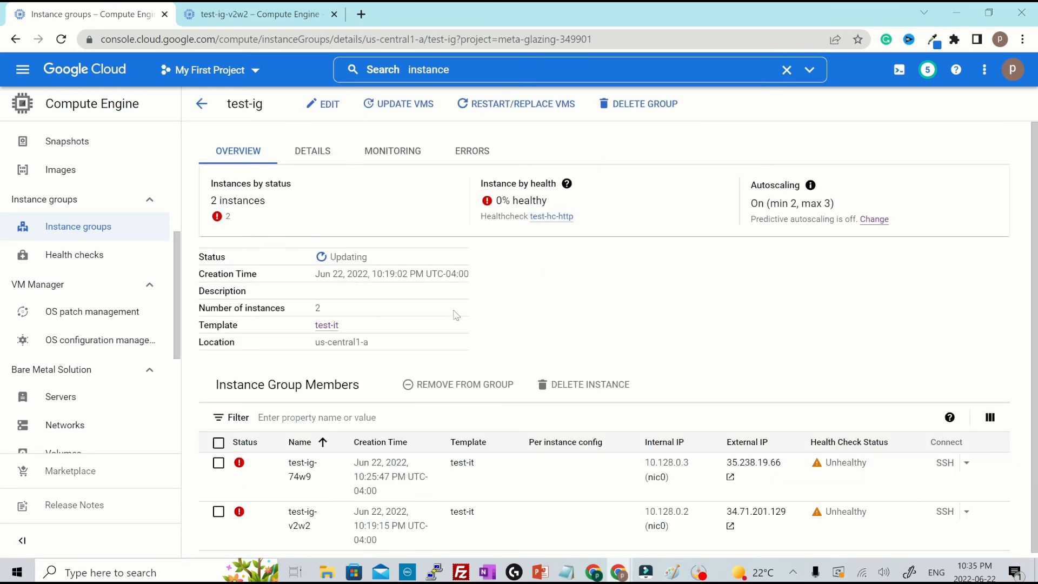
{"action": "left_click", "coordinate": [329, 105]}
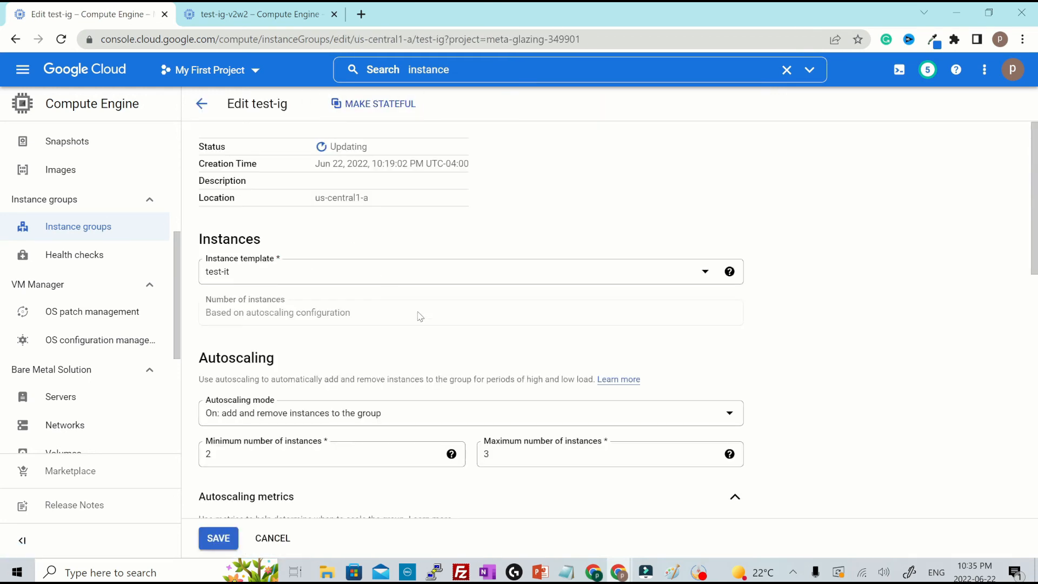
{"action": "left_click", "coordinate": [256, 281]}
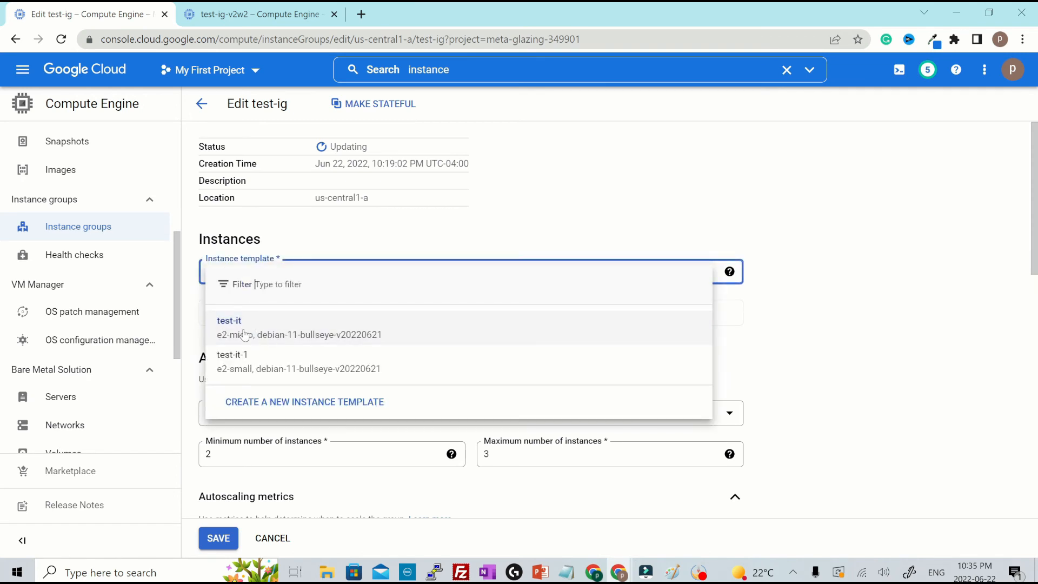
{"action": "left_click", "coordinate": [259, 372]}
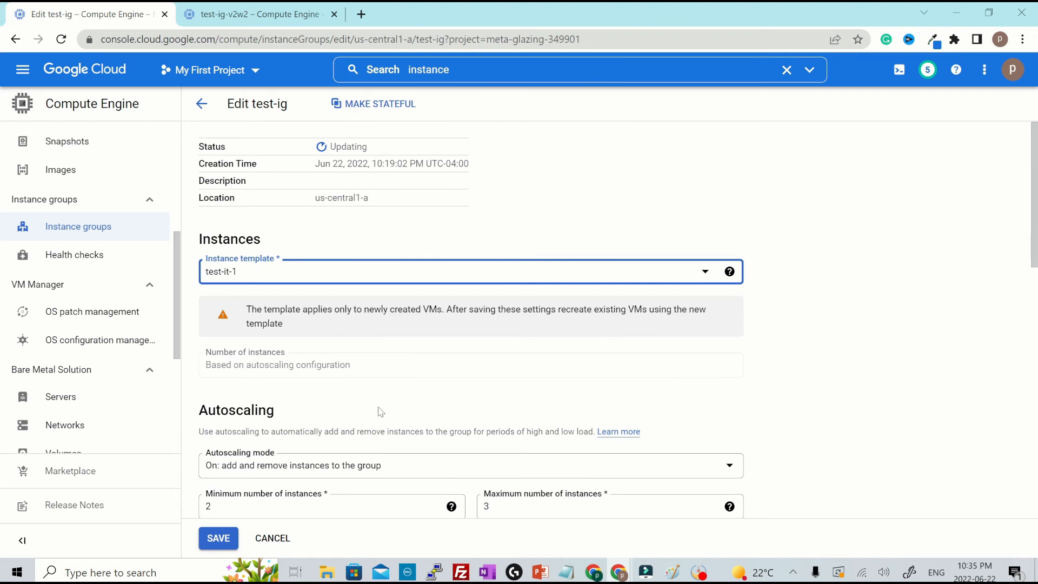
{"action": "left_click", "coordinate": [218, 539]}
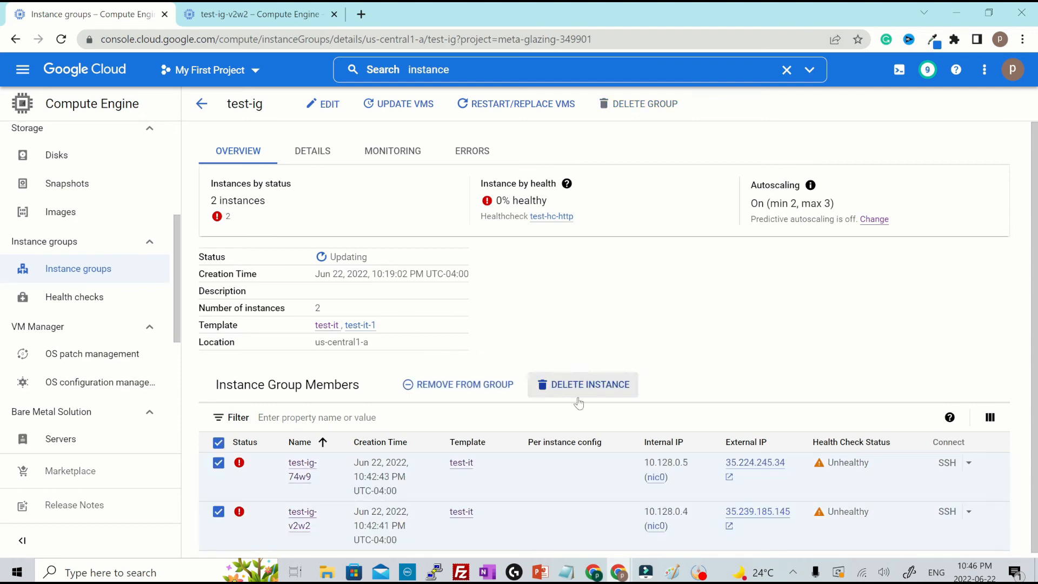
Delete the two selected member instances from the instance group test-ig, entering "delete" as confirmation, and dismiss the notification.
{"action": "left_click", "coordinate": [589, 387]}
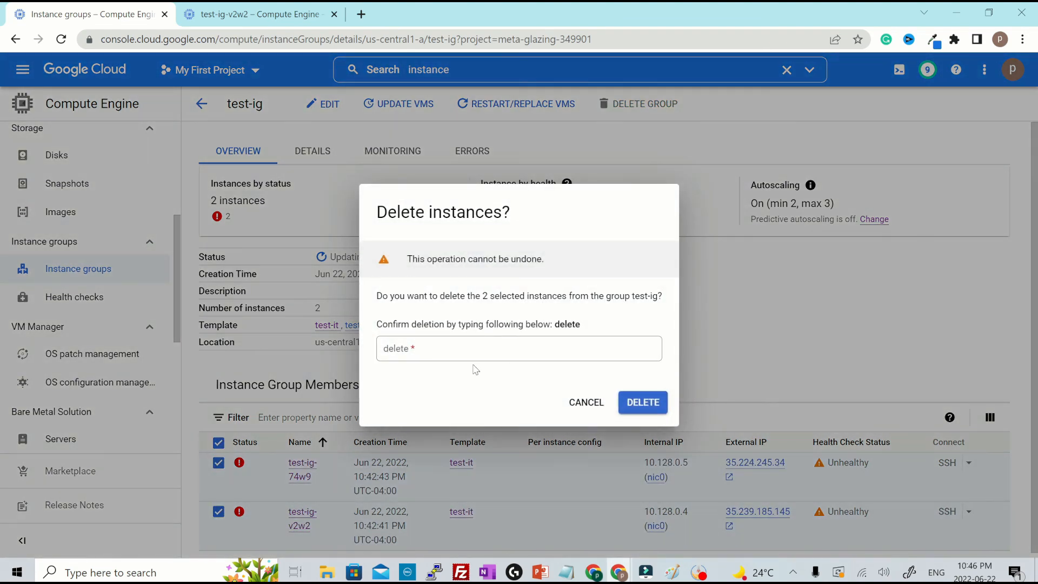
{"action": "left_click", "coordinate": [474, 347]}
{"action": "type", "text": "delete"}
{"action": "left_click", "coordinate": [643, 403]}
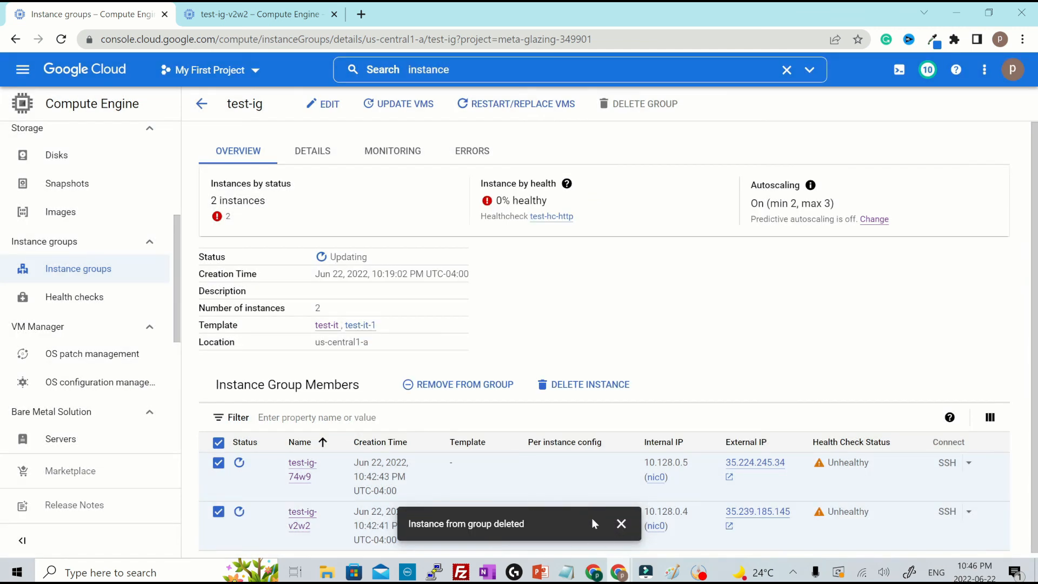
{"action": "left_click", "coordinate": [620, 523]}
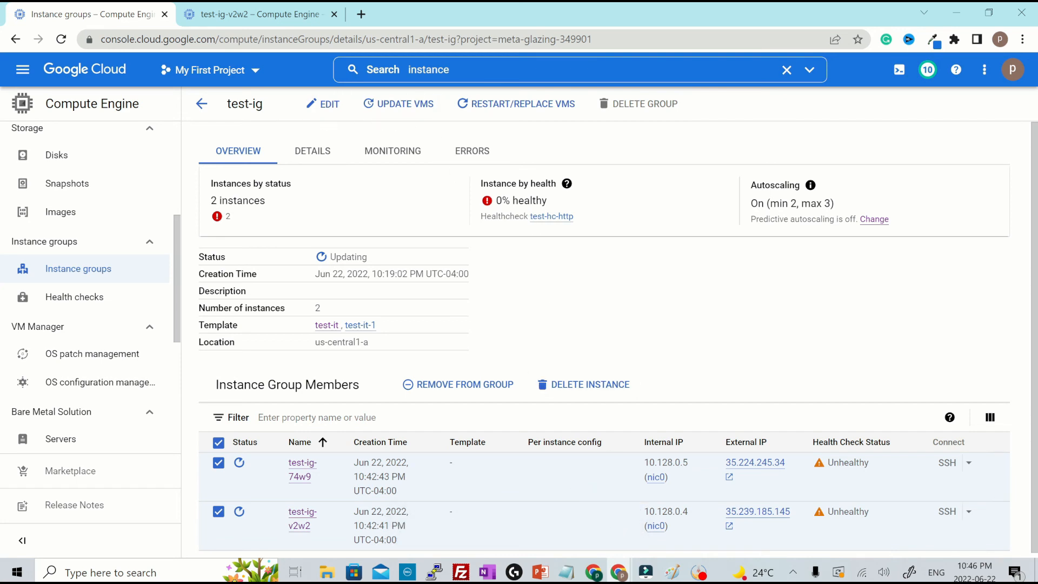
Reload the test-ig overview and examine the status and template of its group members.
{"action": "left_click", "coordinate": [202, 104]}
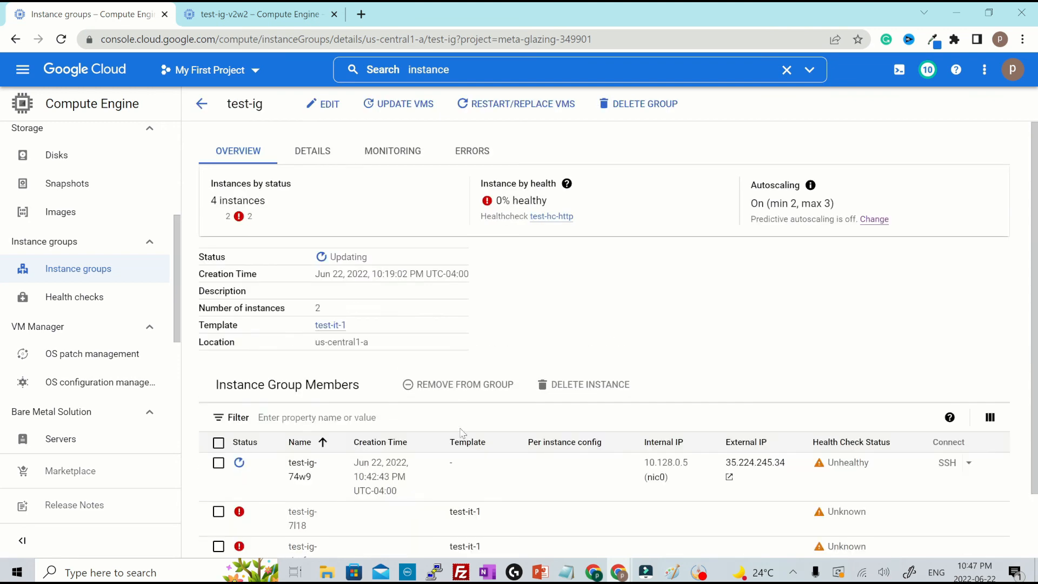
{"action": "scroll", "coordinate": [497, 411], "scroll_direction": "down", "scroll_amount": 2}
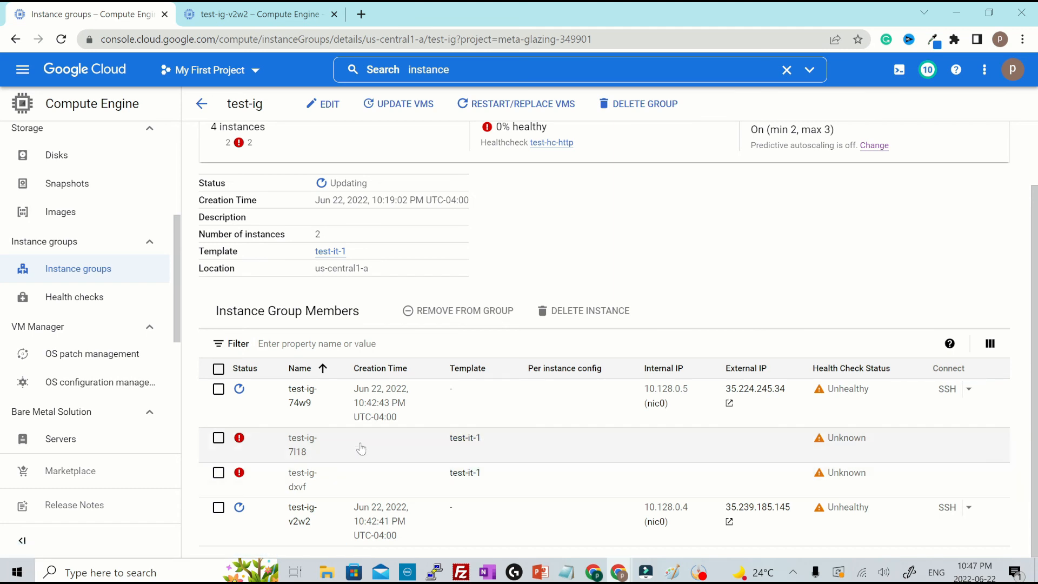
{"action": "scroll", "coordinate": [366, 459], "scroll_direction": "up", "scroll_amount": 2}
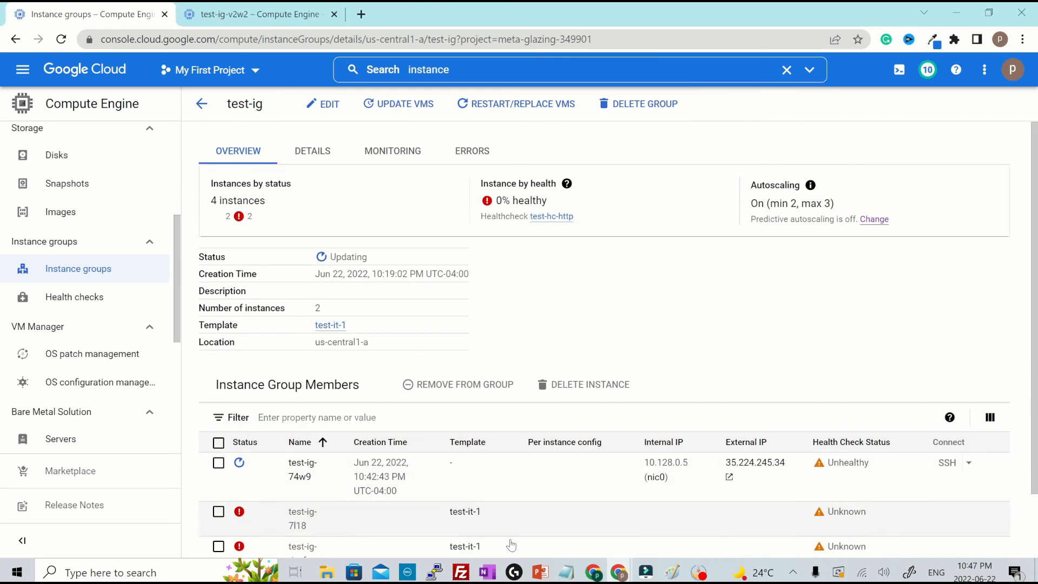
Open the VM instances list and check the provisioning status of the test-ig instances.
{"action": "scroll", "coordinate": [81, 178], "scroll_direction": "up", "scroll_amount": 5}
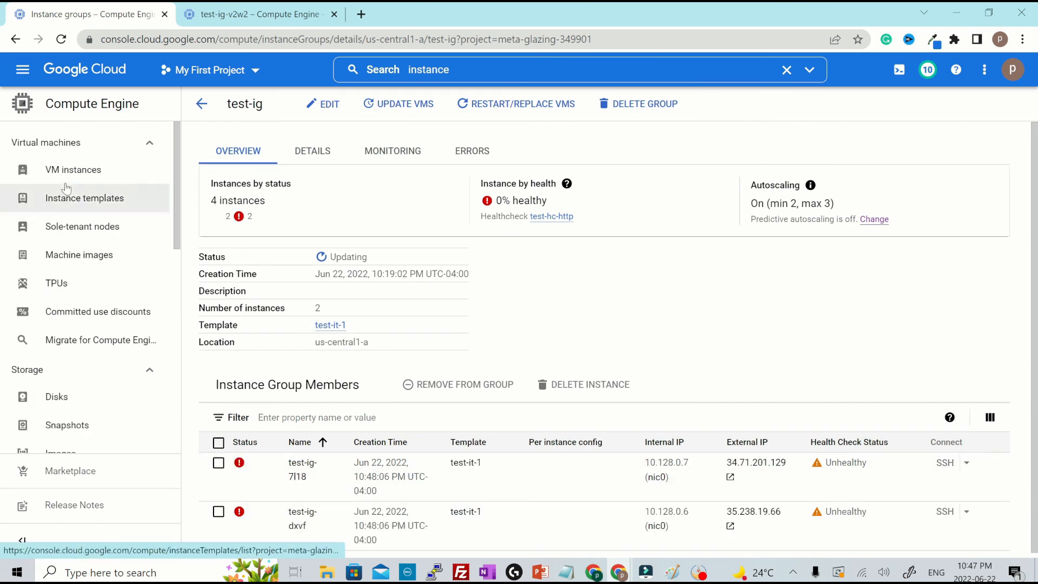
{"action": "left_click", "coordinate": [73, 168]}
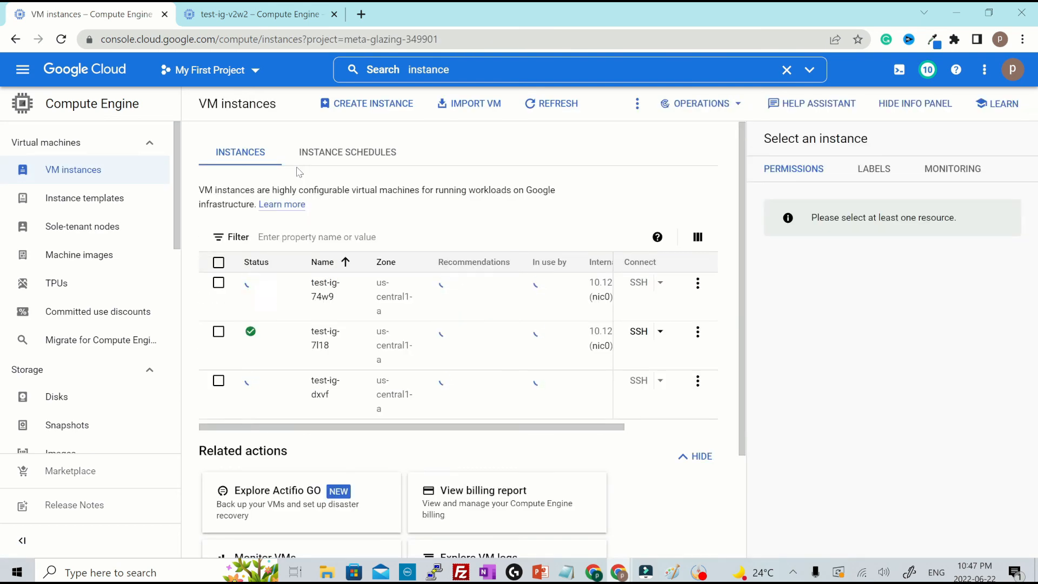
{"action": "scroll", "coordinate": [433, 358], "scroll_direction": "down", "scroll_amount": 4}
{"action": "scroll", "coordinate": [378, 346], "scroll_direction": "up", "scroll_amount": 4}
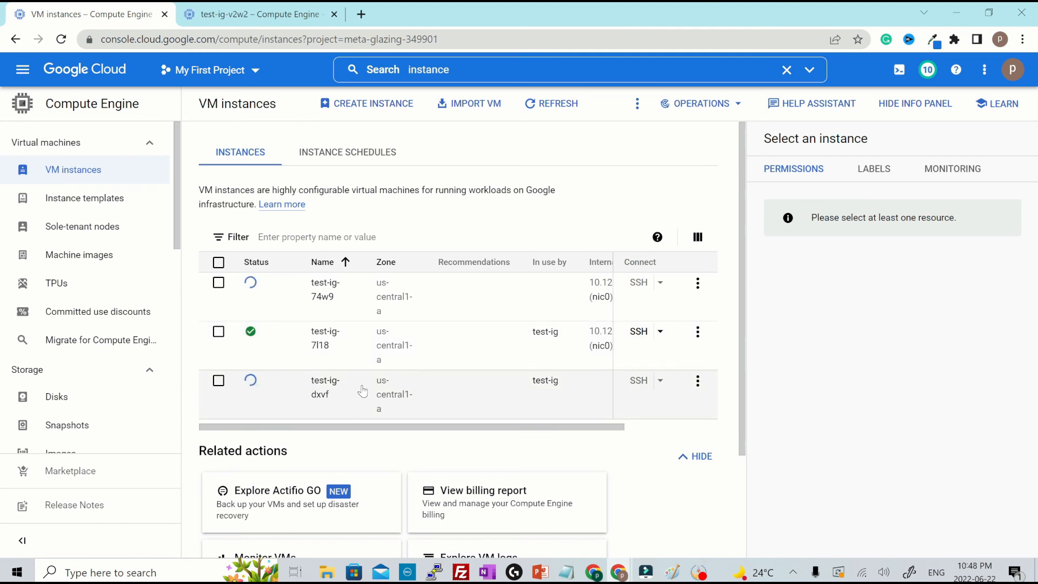
{"action": "mouse_move", "coordinate": [252, 392]}
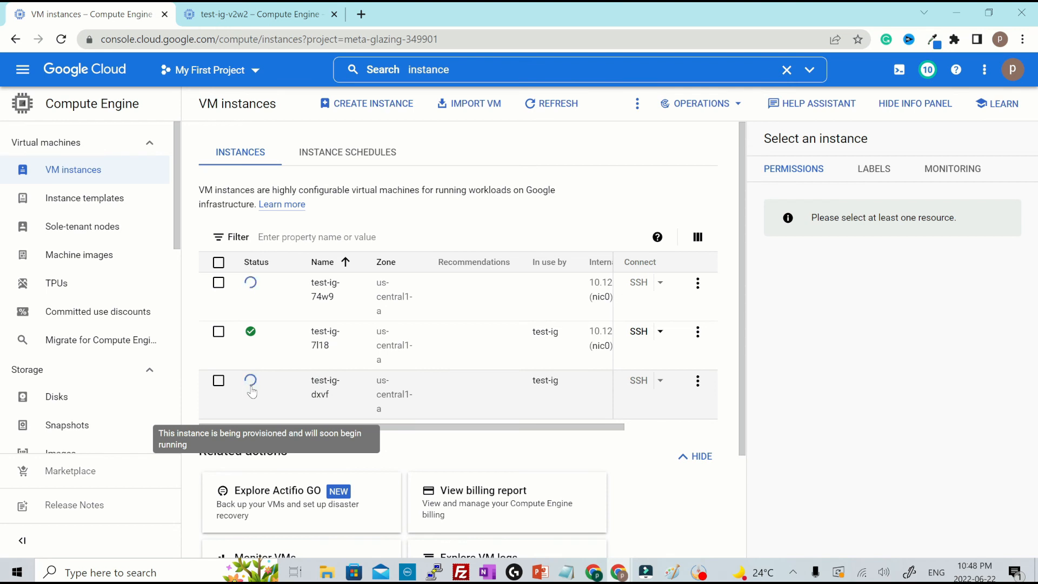
{"action": "left_click_drag", "start_coordinate": [565, 425], "coordinate": [489, 415]}
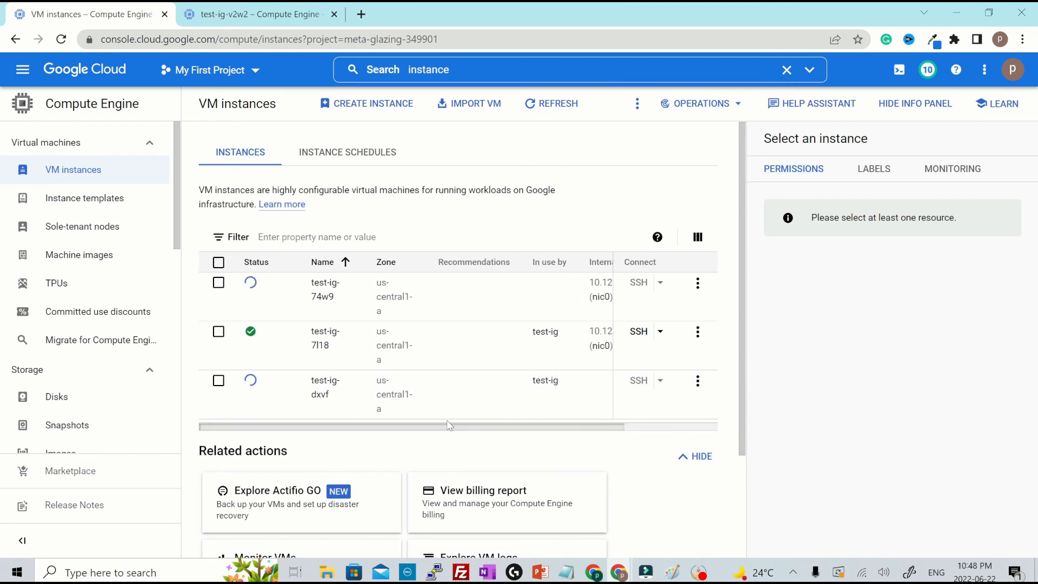
Open the details of the VM test-ig-7l18 and check its instance template and machine type.
{"action": "left_click", "coordinate": [323, 330]}
{"action": "left_click", "coordinate": [323, 331]}
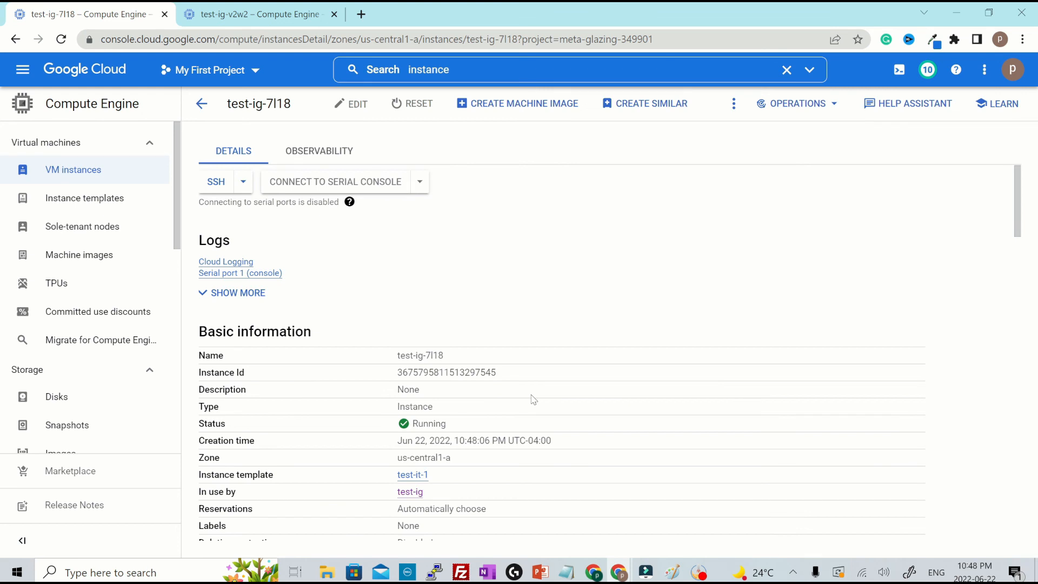
{"action": "scroll", "coordinate": [533, 399], "scroll_direction": "down", "scroll_amount": 1}
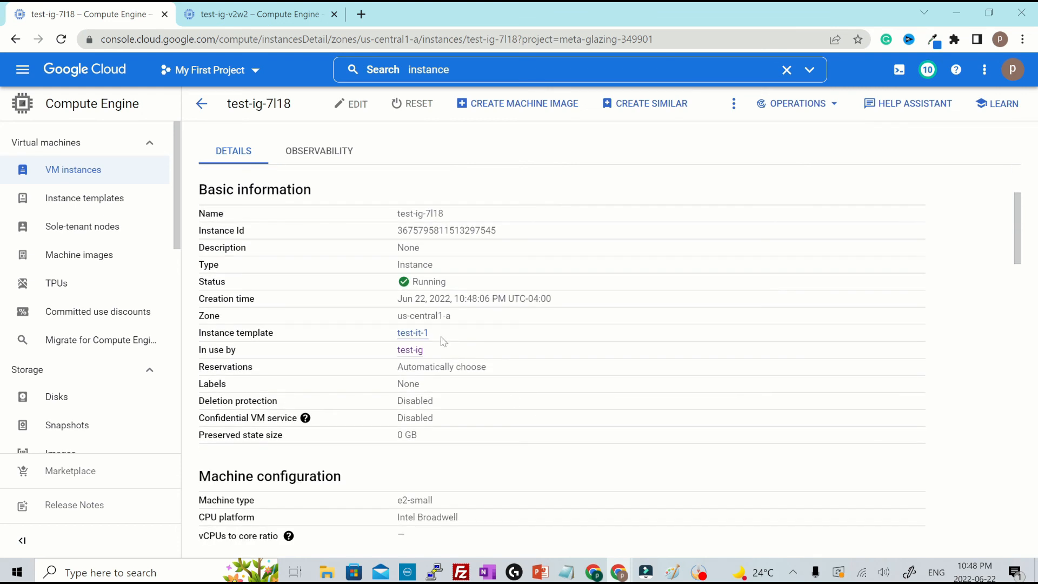
{"action": "left_click_drag", "start_coordinate": [441, 335], "coordinate": [369, 345]}
{"action": "scroll", "coordinate": [500, 468], "scroll_direction": "down", "scroll_amount": 1}
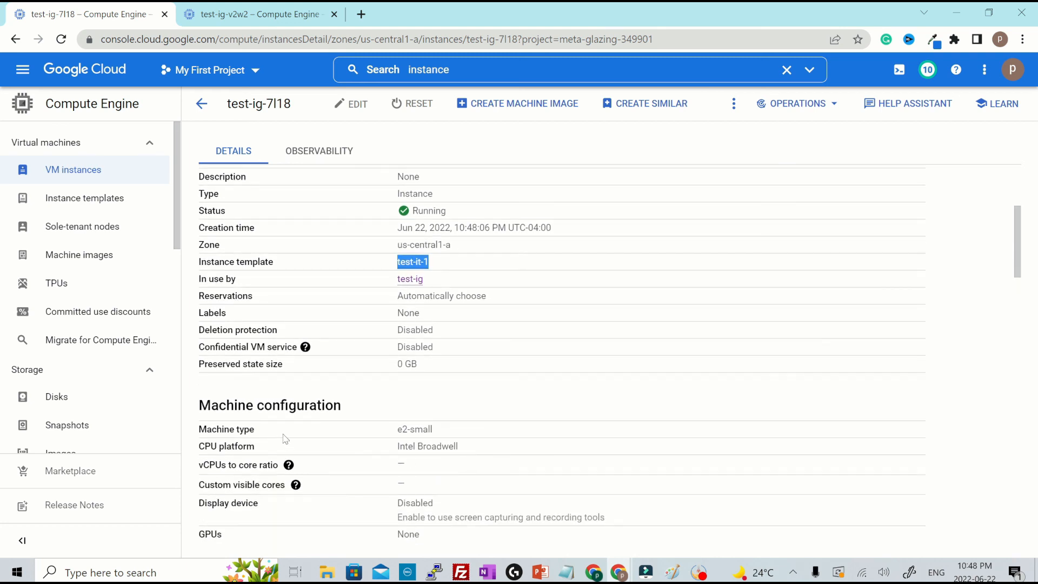
{"action": "left_click_drag", "start_coordinate": [390, 434], "coordinate": [454, 431]}
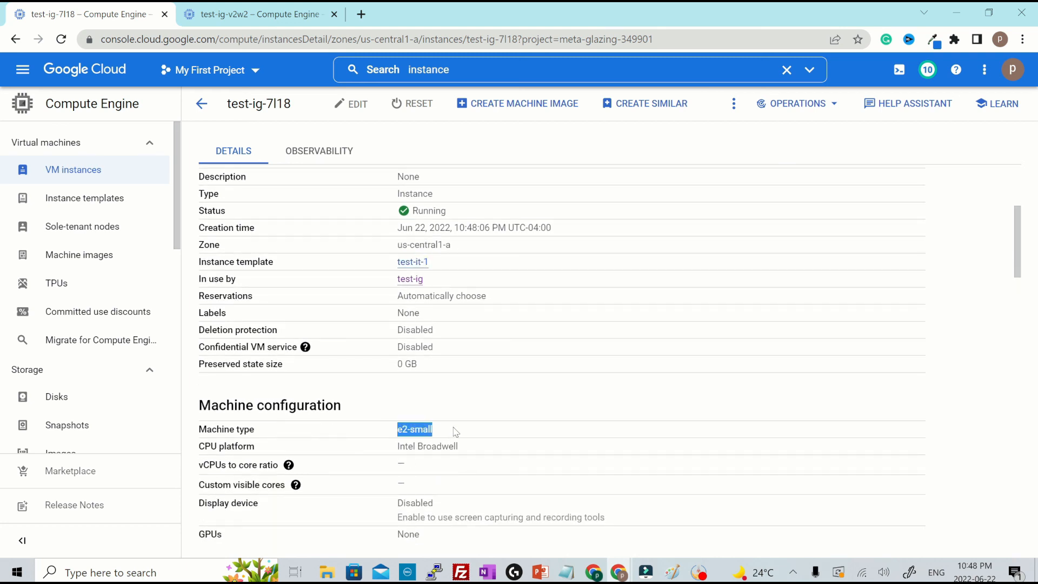